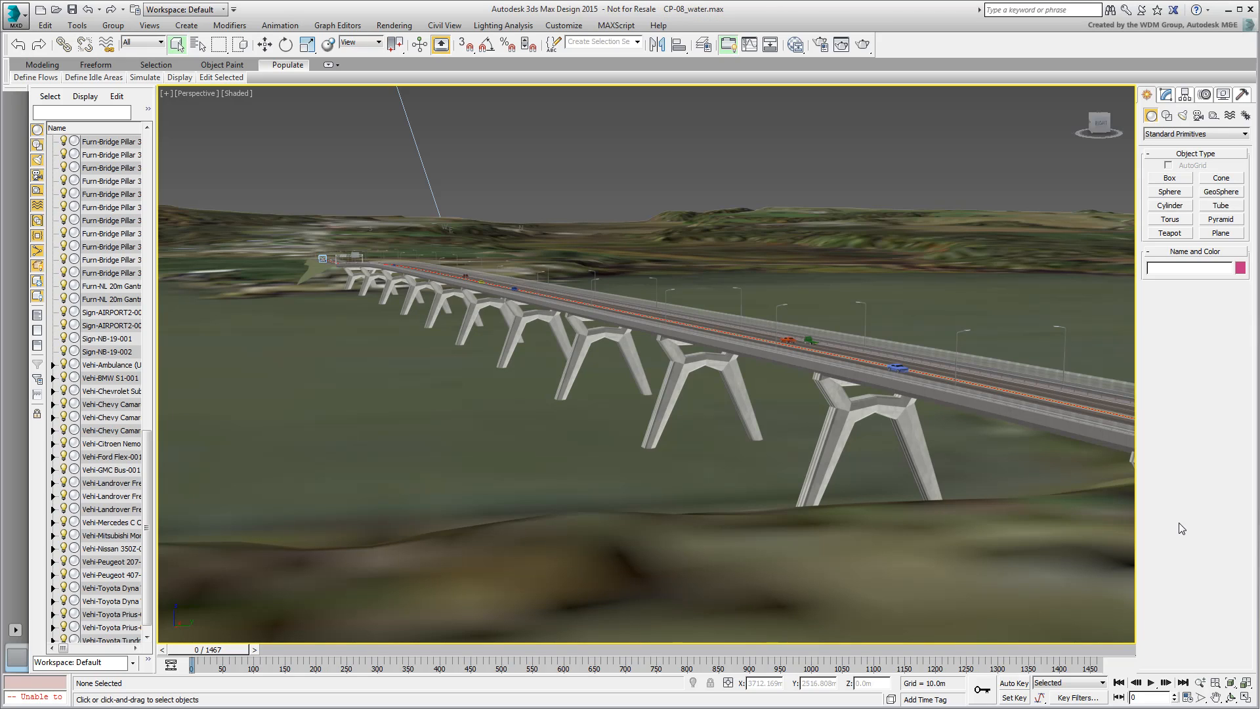
Step: Render the Perspective view of the bridge to check the scene, and close the rendered frame
click(866, 50)
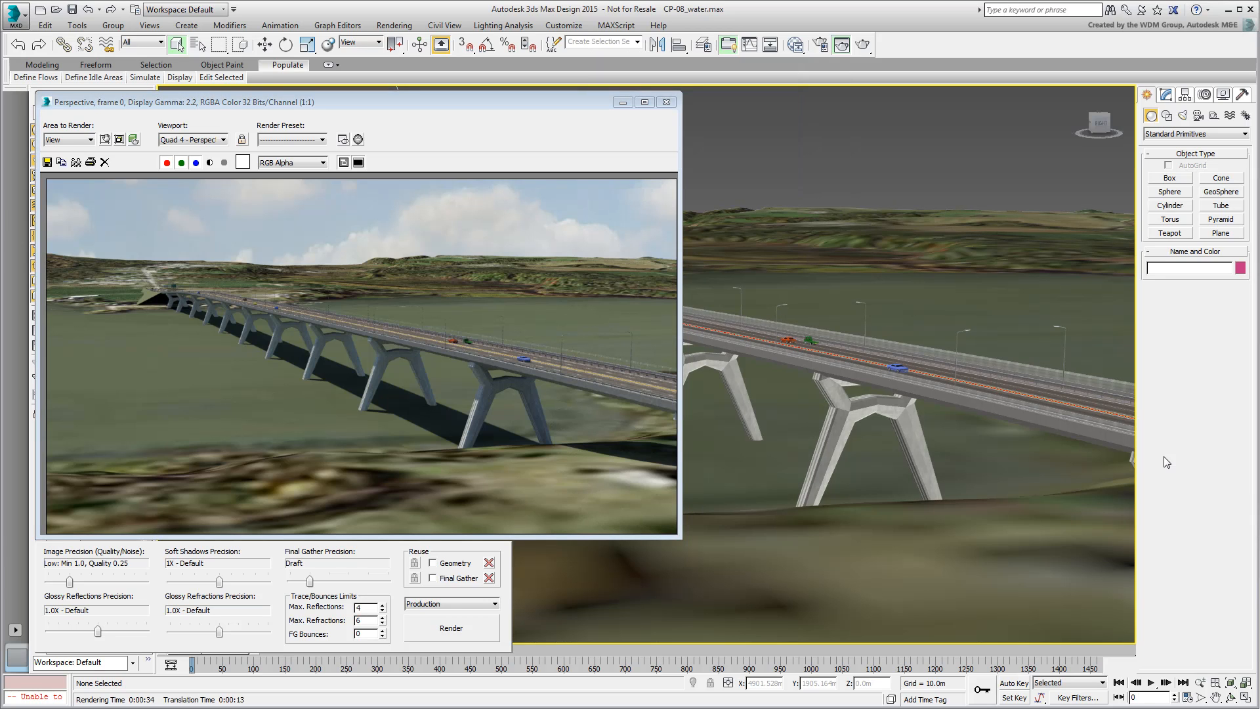
click(666, 101)
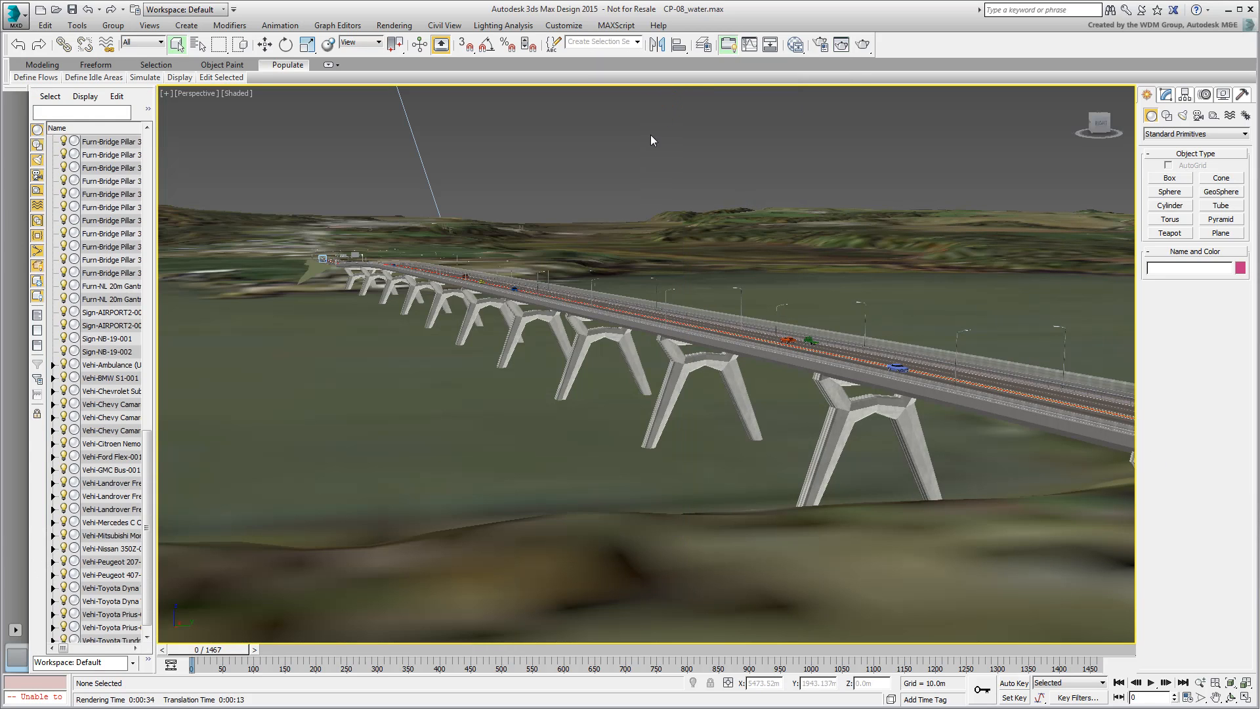
Step: Show the Top view maximized with the whole terrain in frame, and hide its grid
key(alt+w)
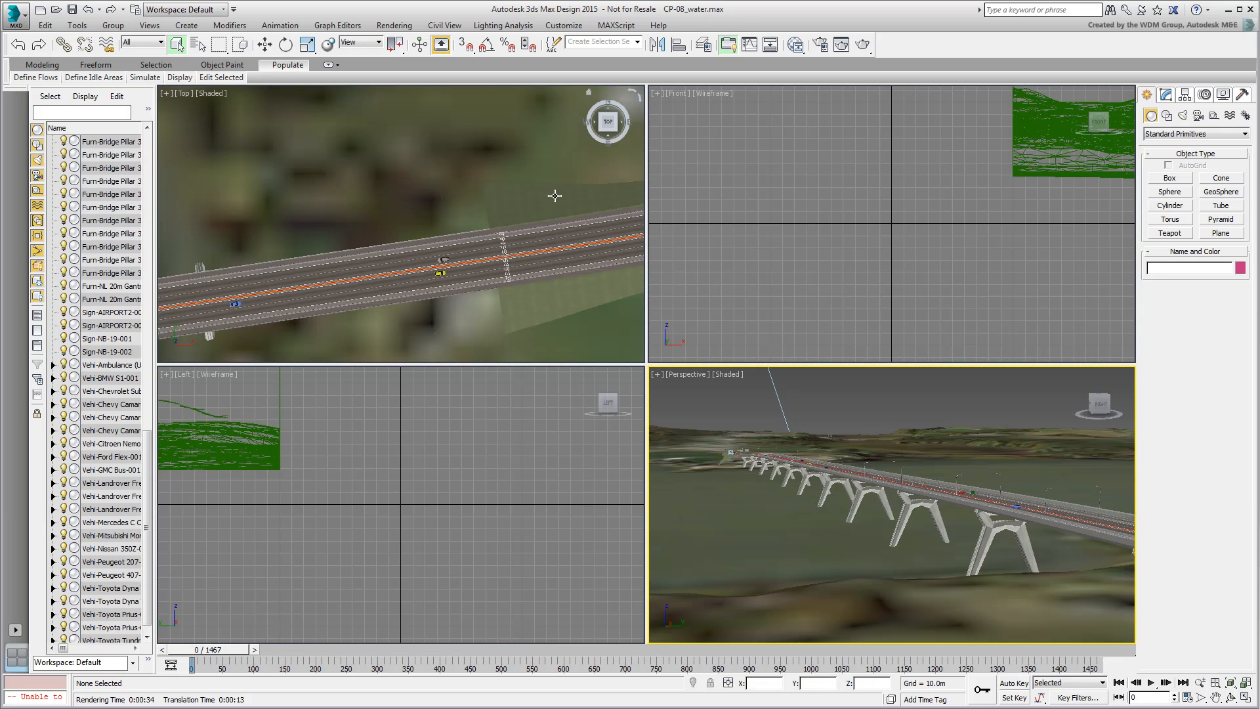
right_click(437, 211)
key(alt+w)
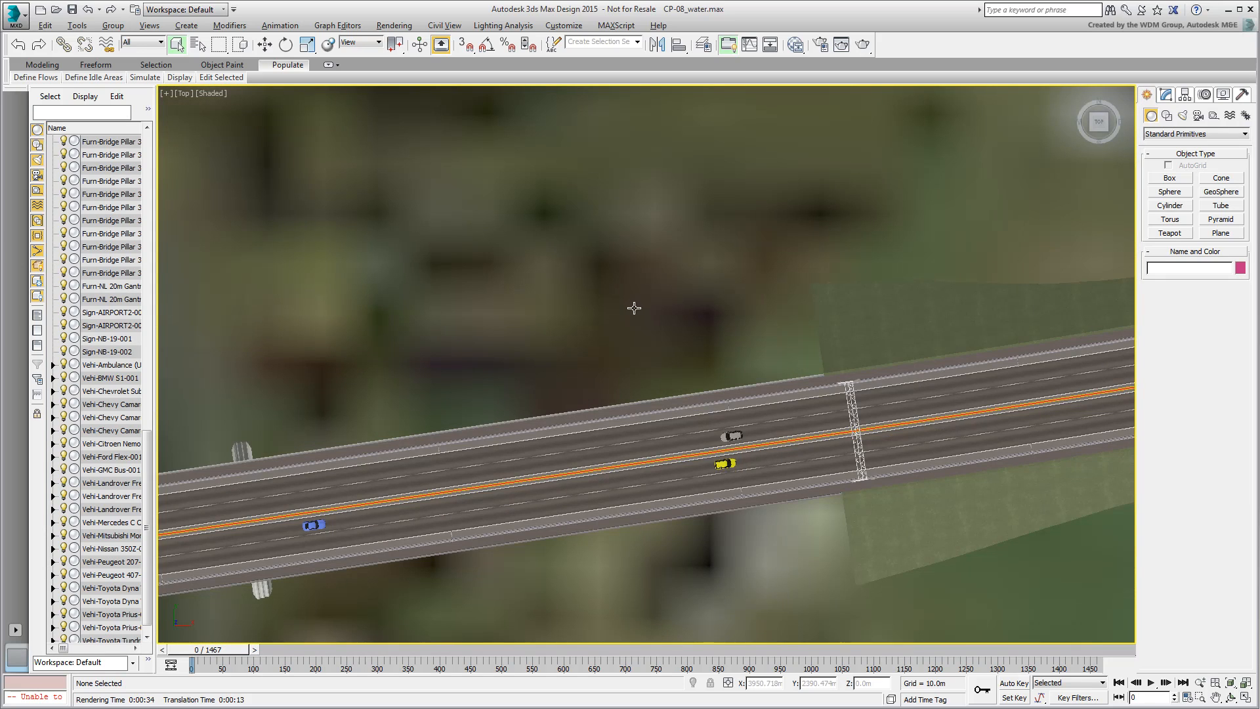
scroll(630, 312, up, 2)
scroll(620, 315, down, 10)
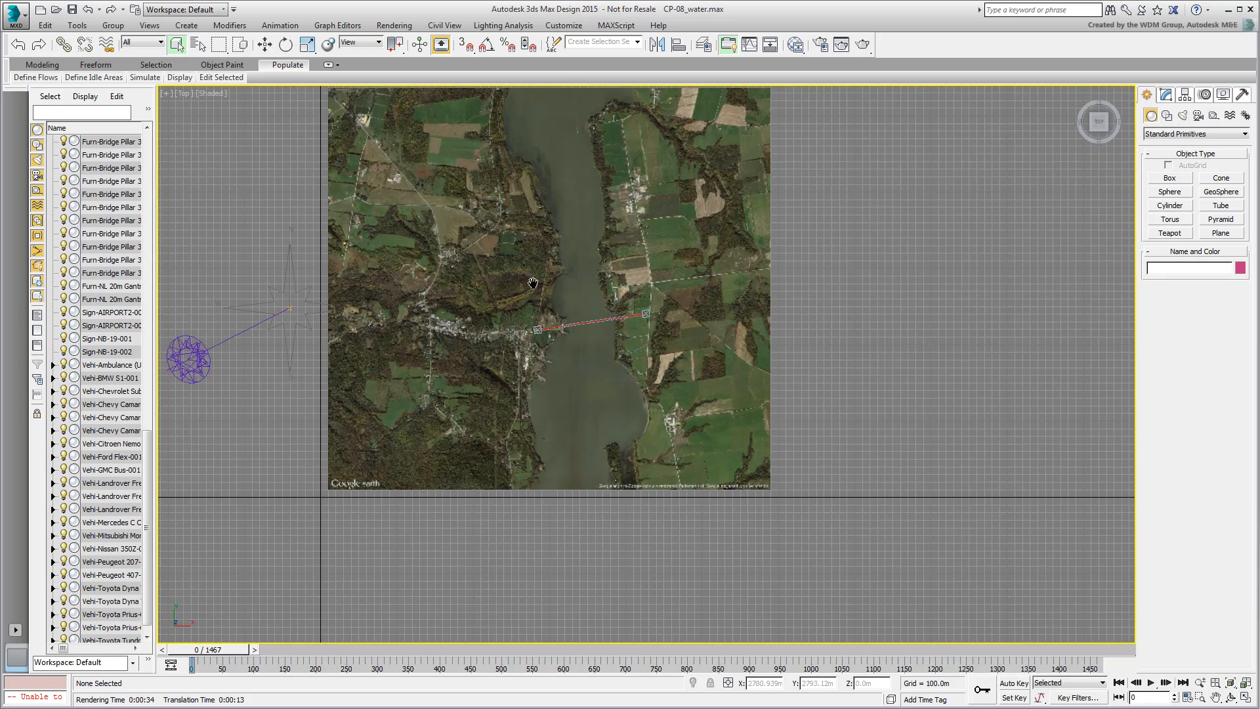
middle_drag(592, 371, 567, 353)
scroll(579, 356, up, 1)
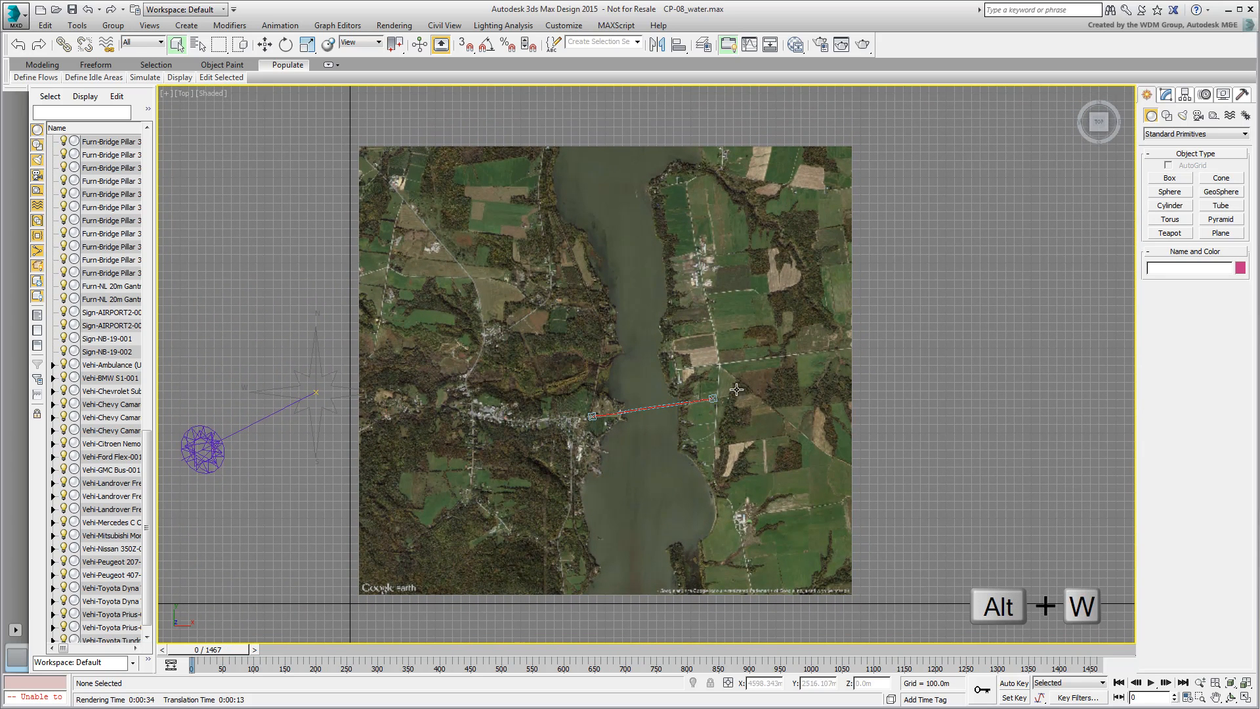
key(g)
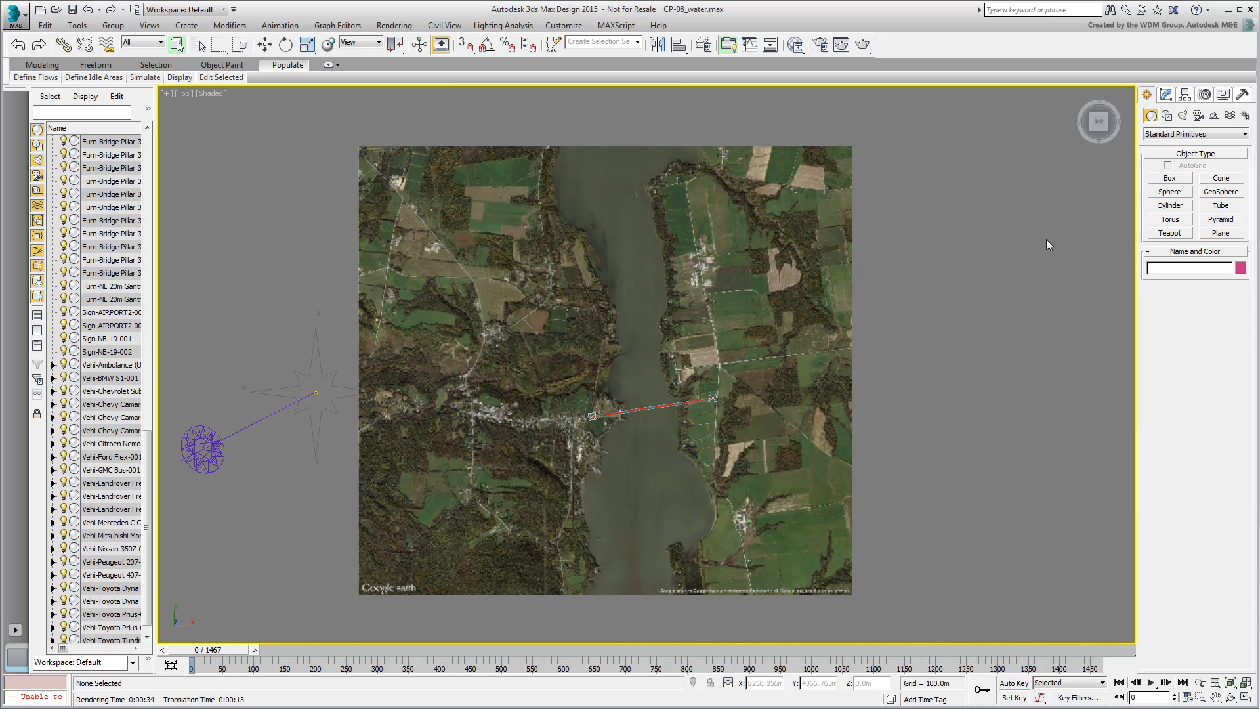
Step: Start a Line spline with two corner points just beyond the terrain's north edge, spanning the width of the lake
click(1166, 115)
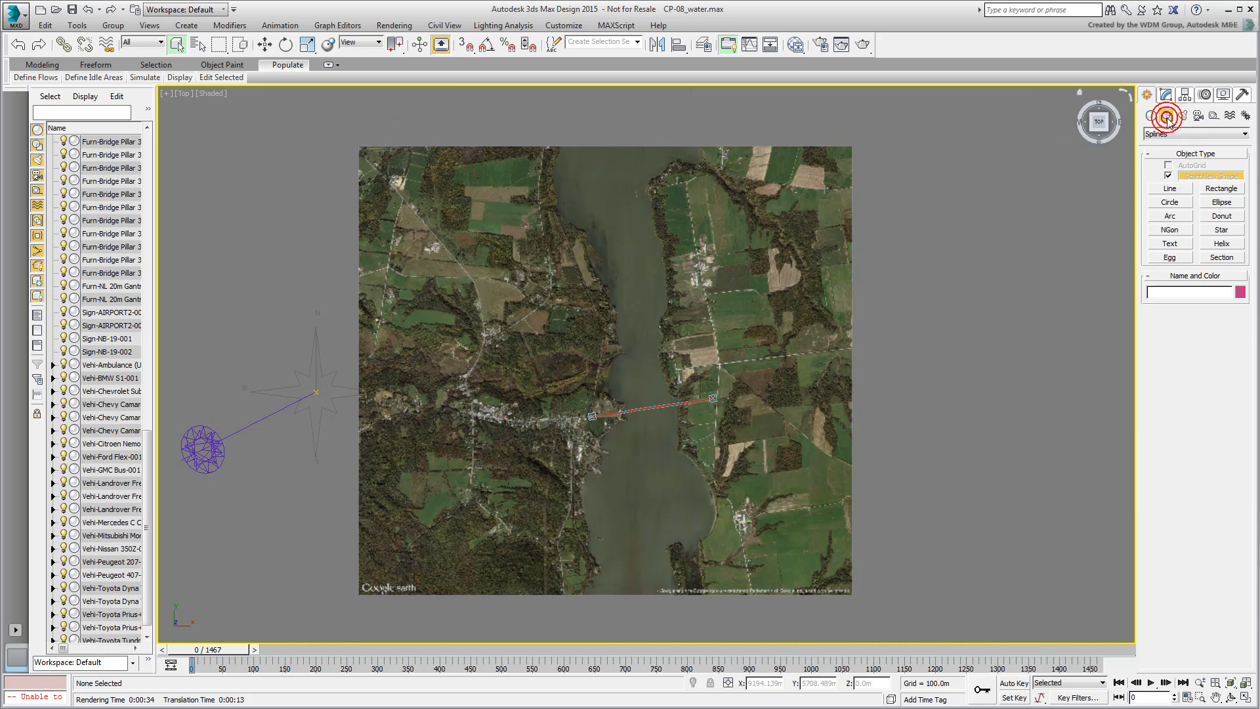
click(1171, 190)
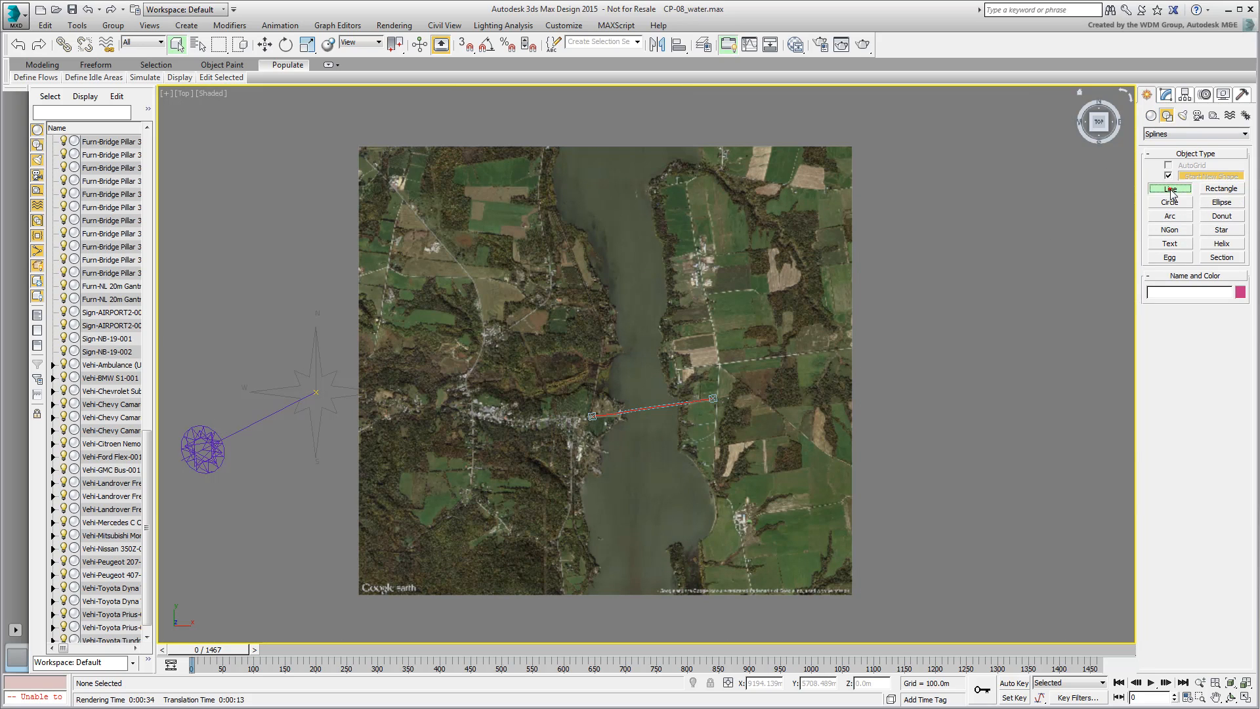
click(552, 140)
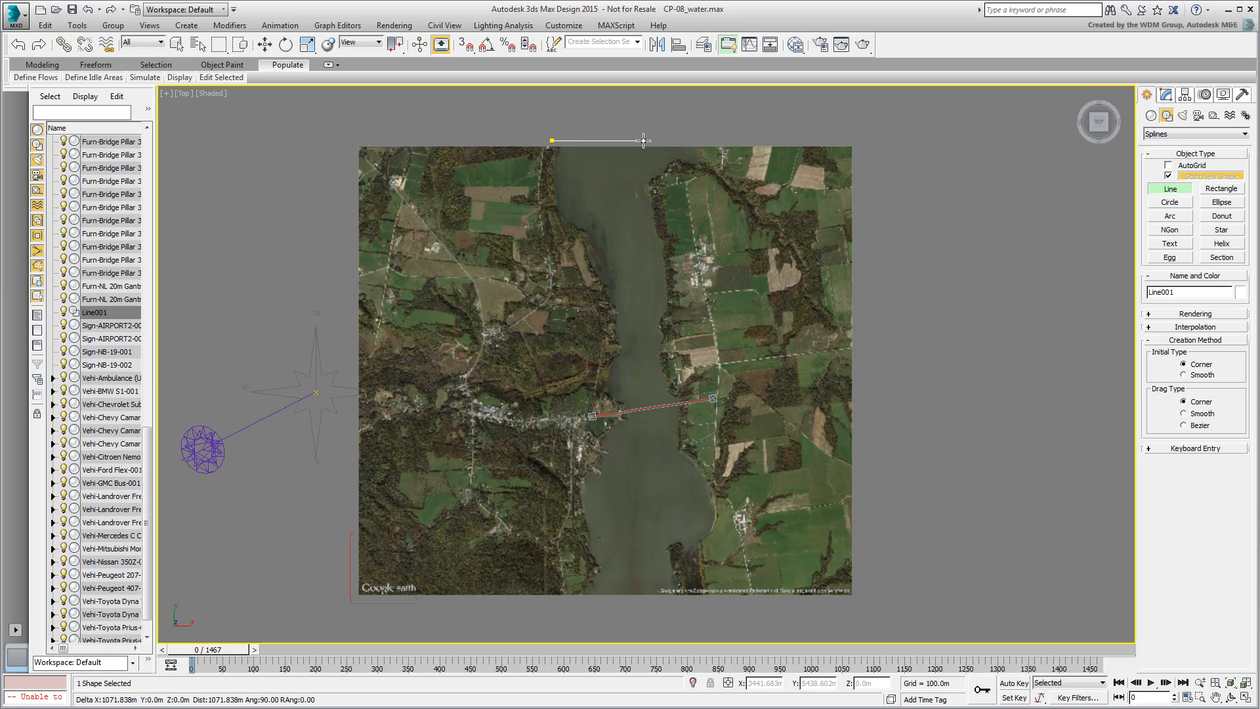
click(706, 141)
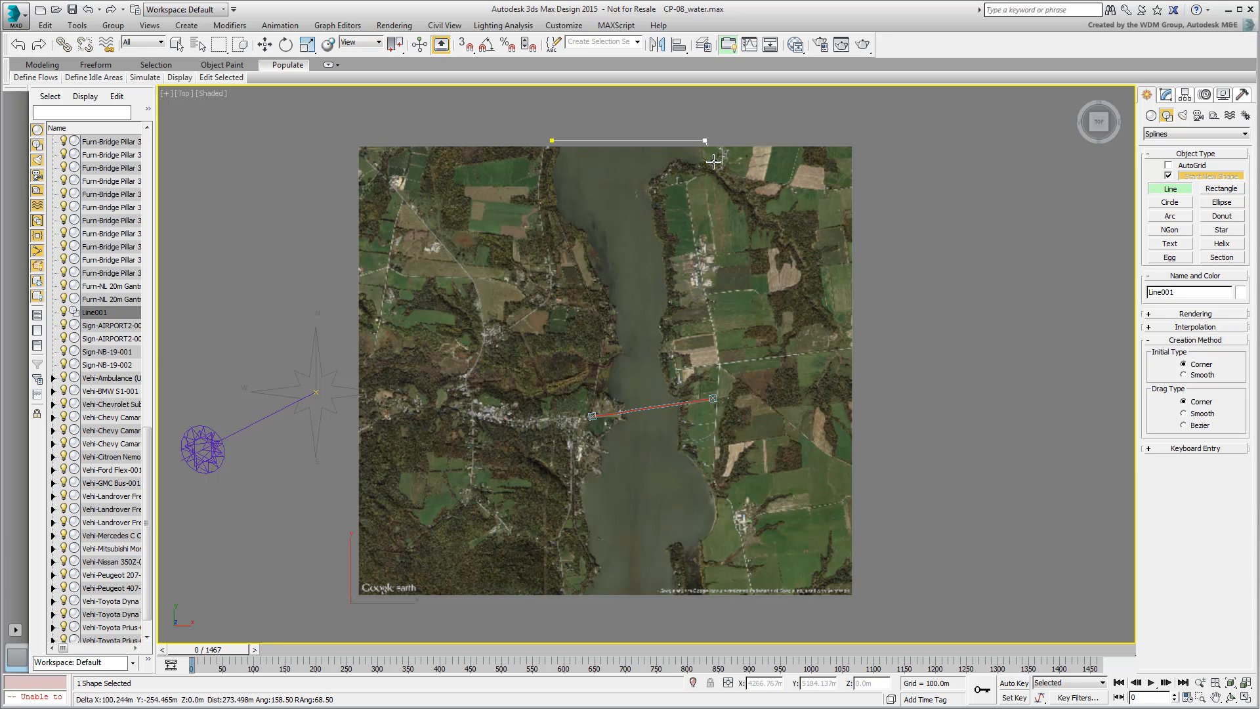
Step: Display the terrain in wireframe and trace the line down the lake's east shore to just past the terrain's south edge
key(F3)
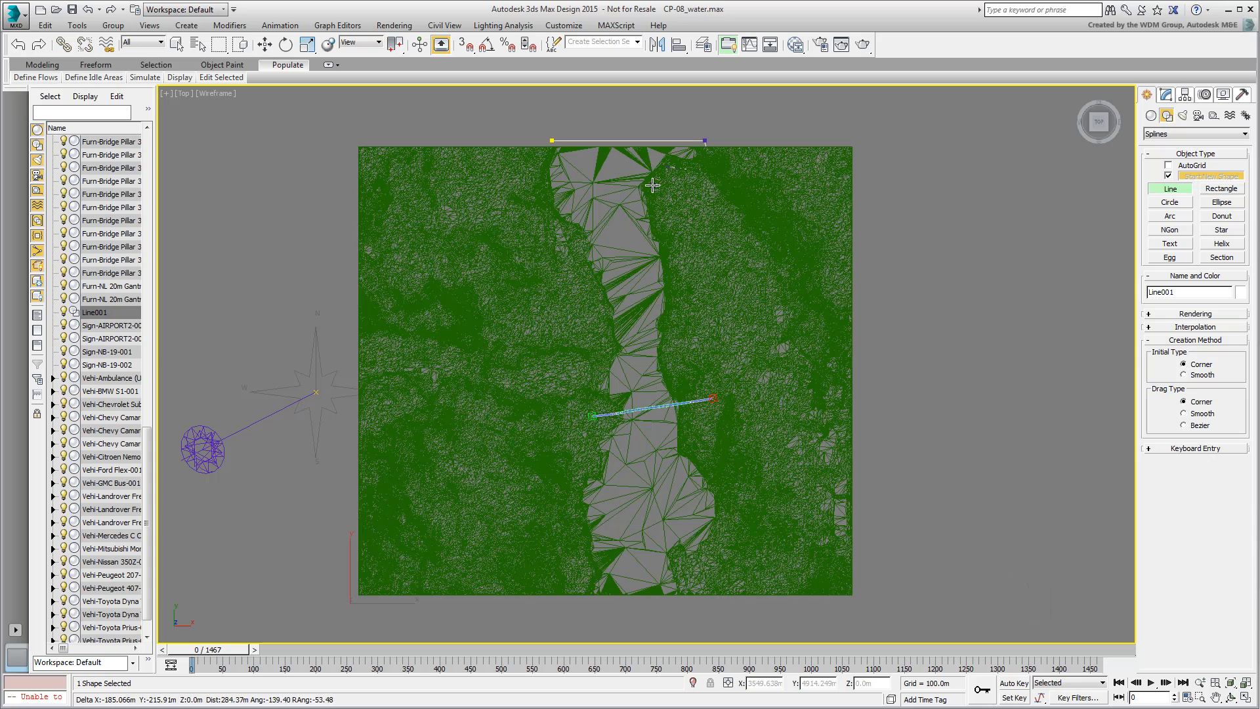
click(669, 330)
click(667, 372)
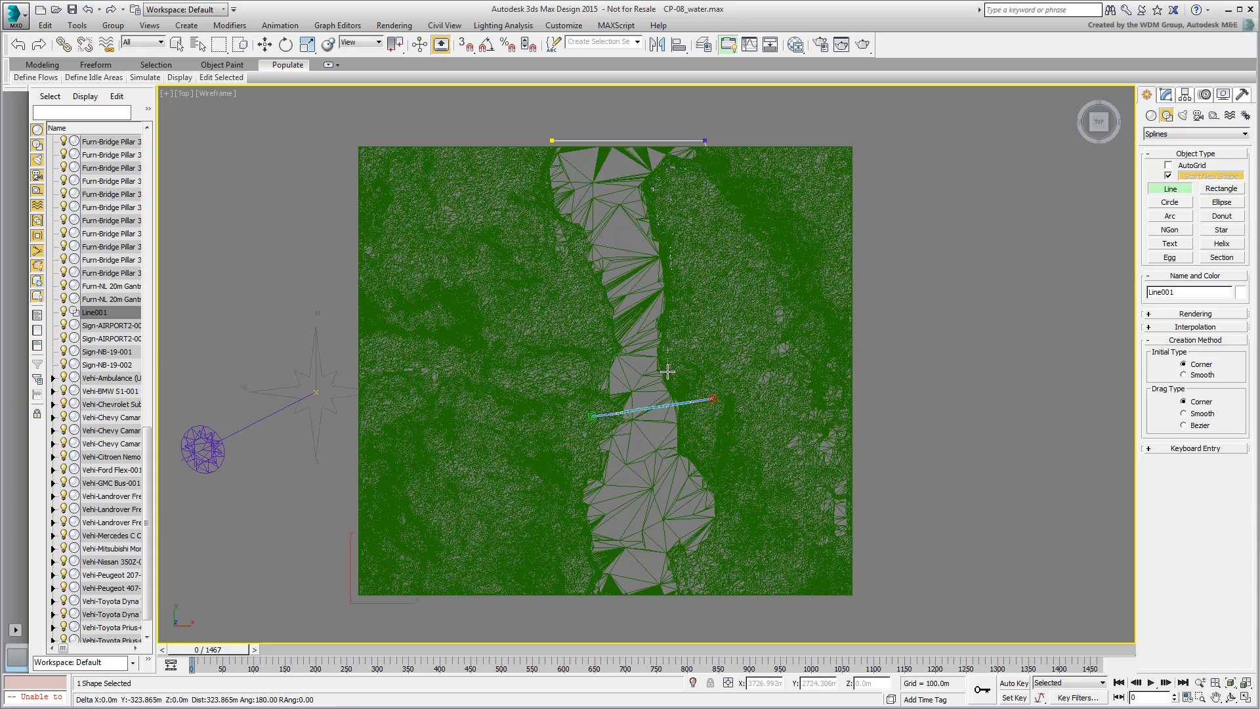
click(678, 404)
click(685, 443)
click(722, 495)
click(721, 536)
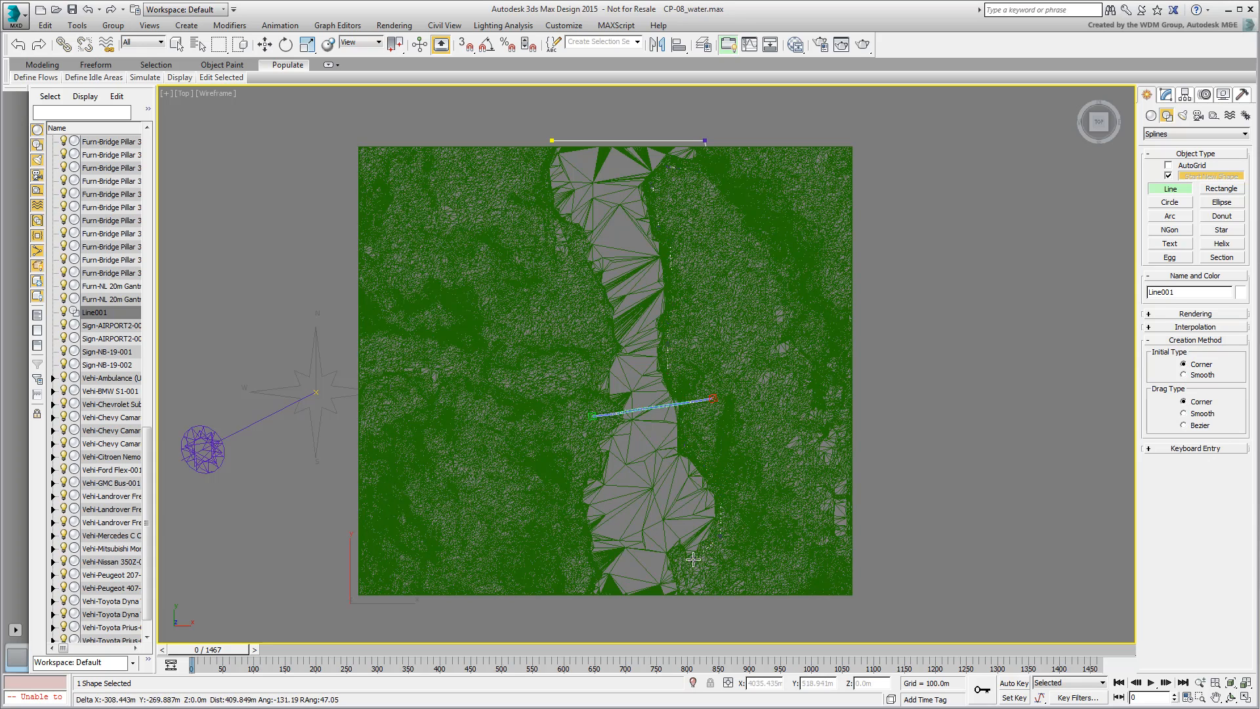
click(679, 553)
click(689, 605)
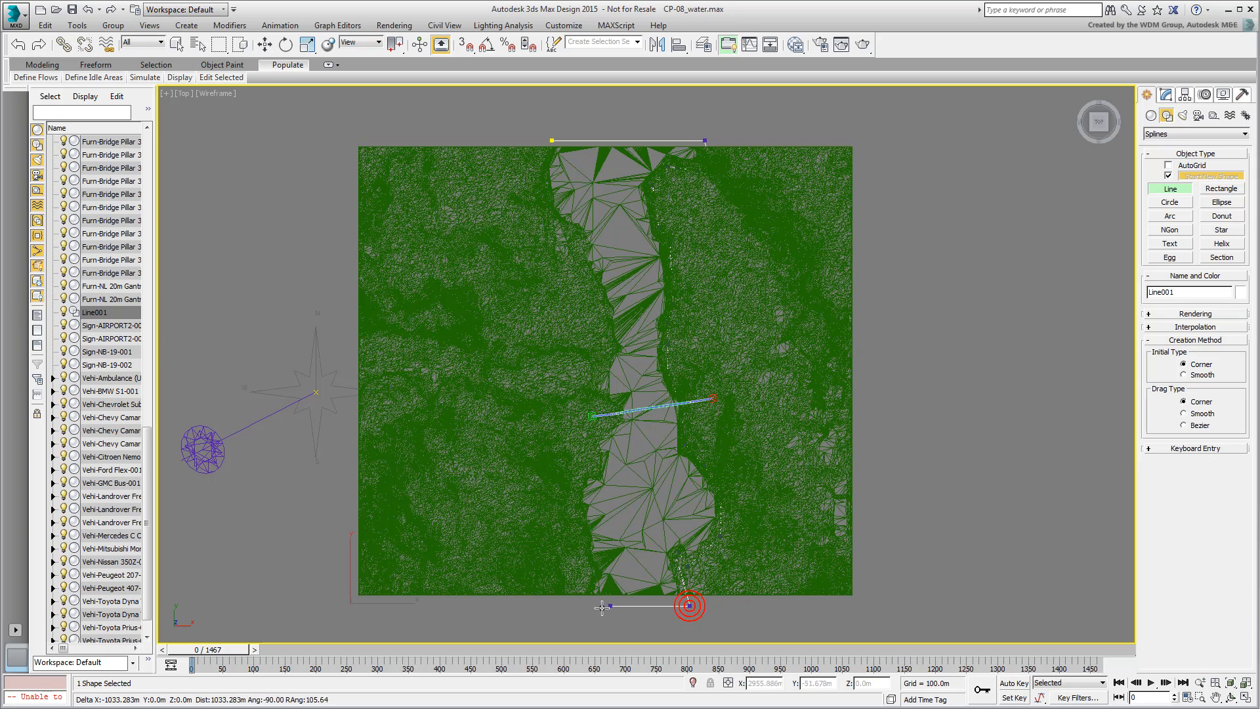
Step: Continue the line across the lake's south end and up the west shore to just north of the bridge
click(582, 605)
click(587, 574)
click(578, 476)
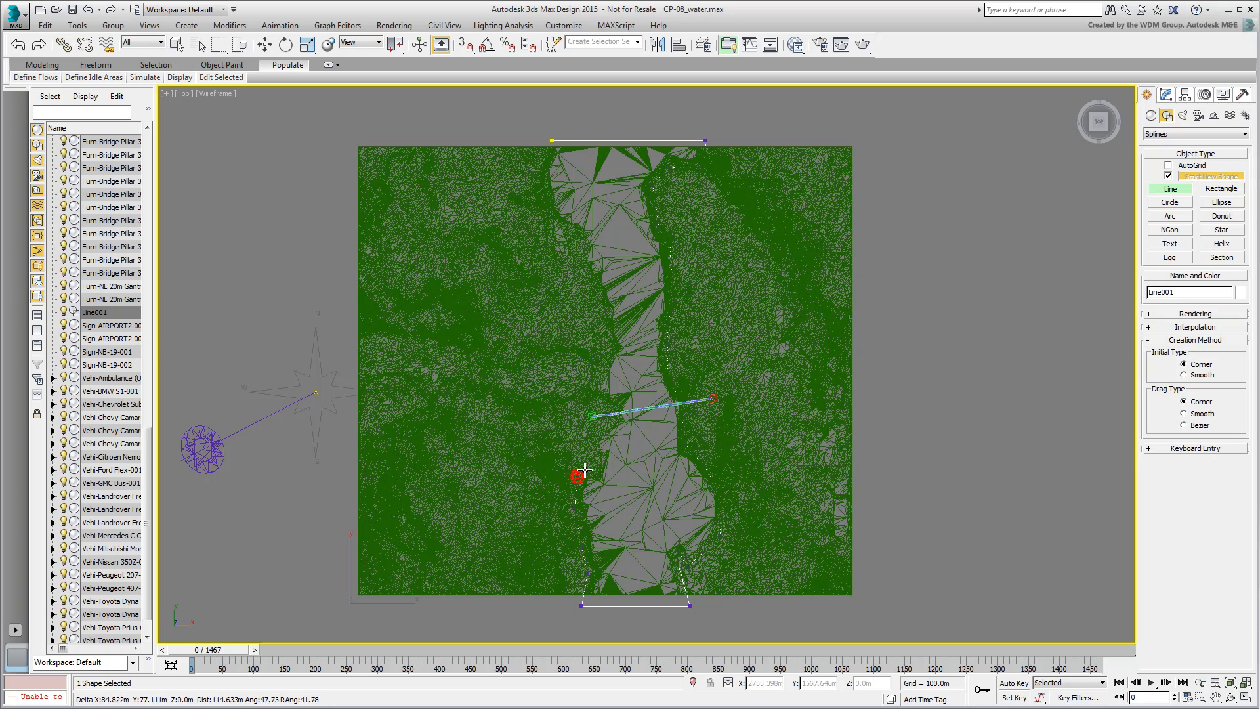
click(593, 470)
click(589, 436)
click(615, 420)
click(603, 393)
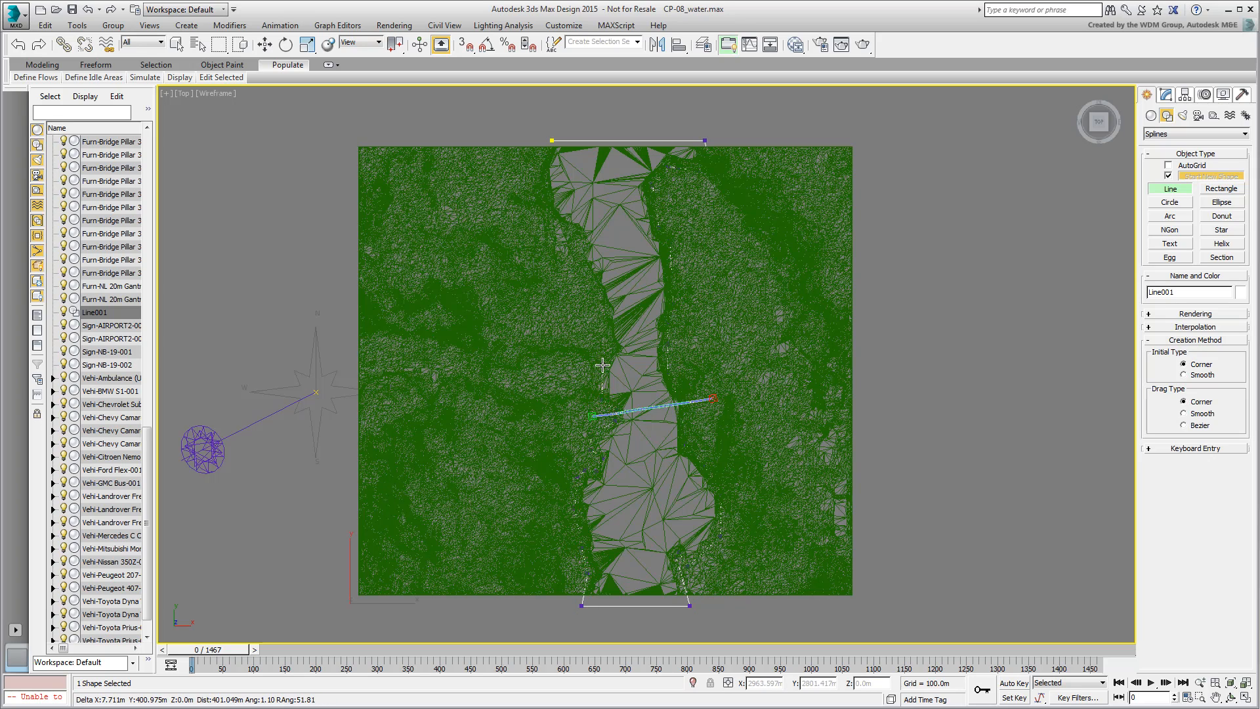
Step: Trace the rest of the west shore back to the first point, close the spline, and restore shaded display
click(611, 348)
click(605, 319)
click(578, 252)
click(574, 227)
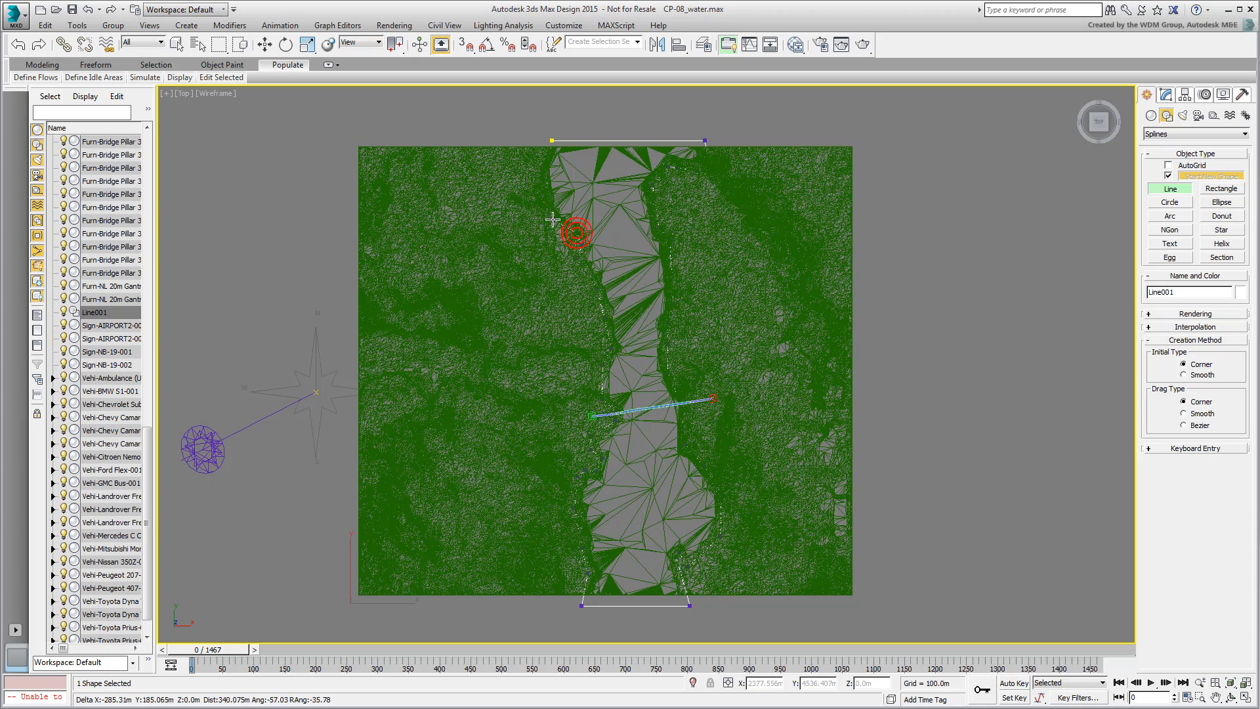
click(540, 189)
click(551, 141)
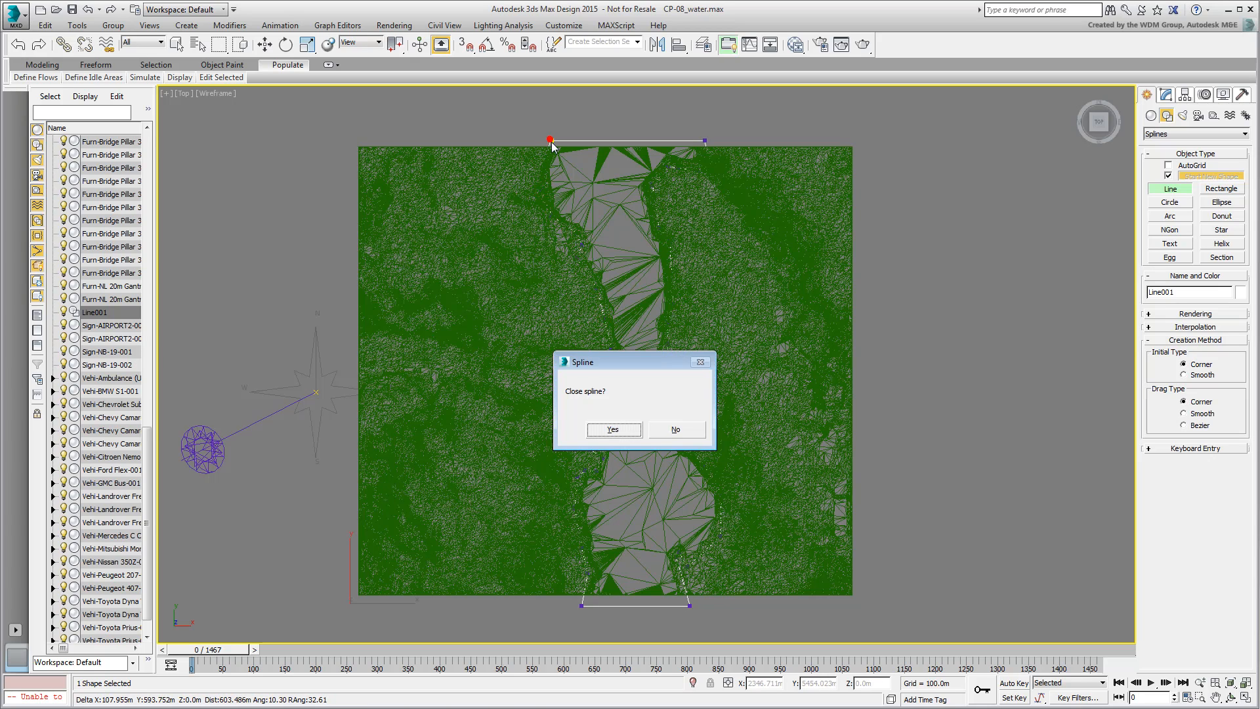
click(612, 429)
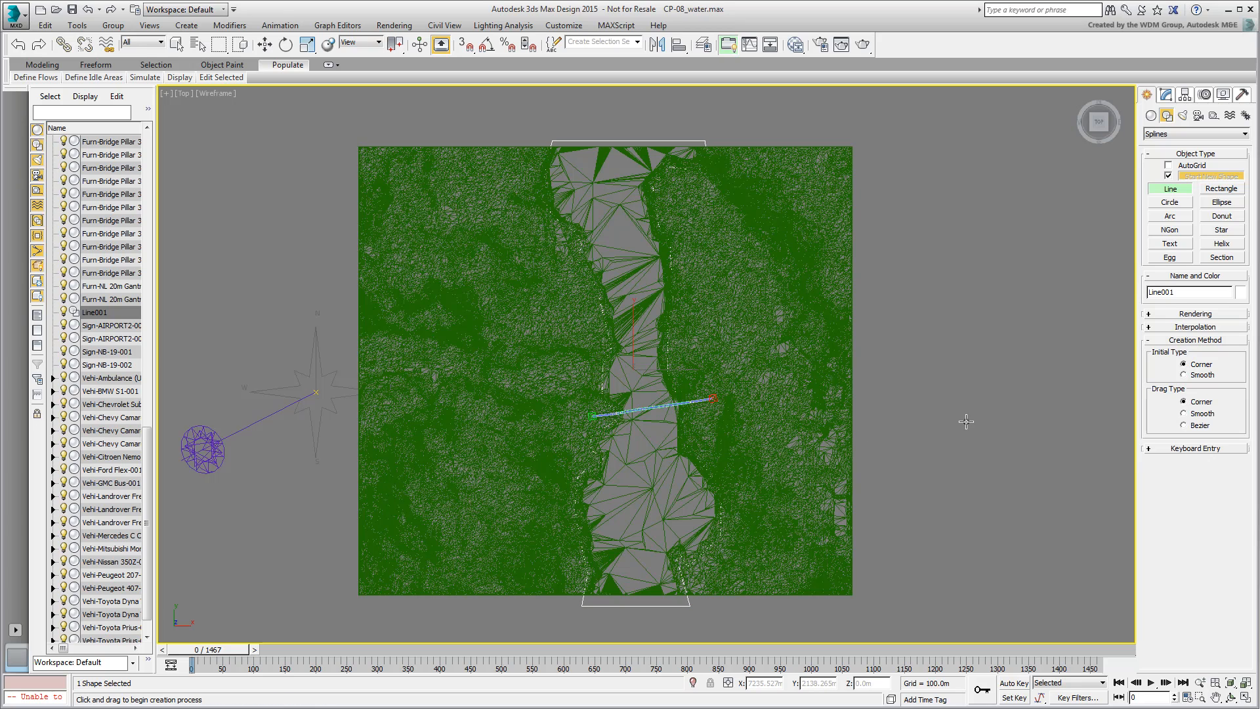
right_click(966, 421)
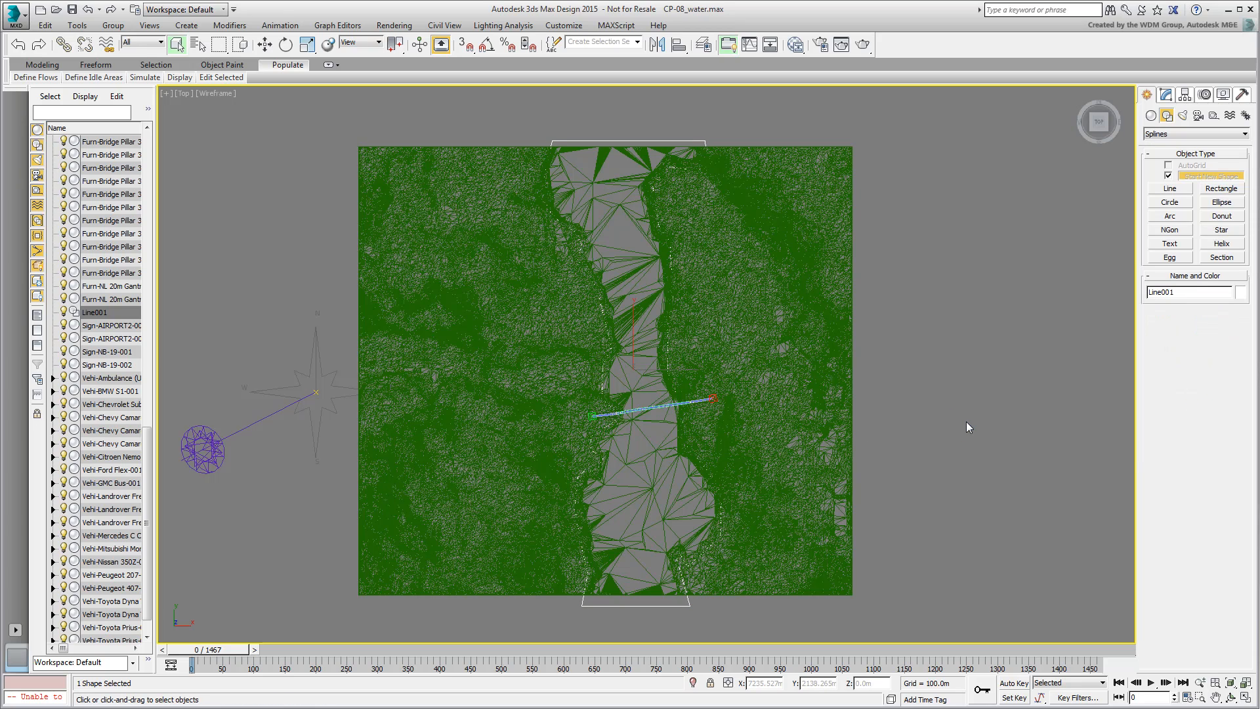
key(F3)
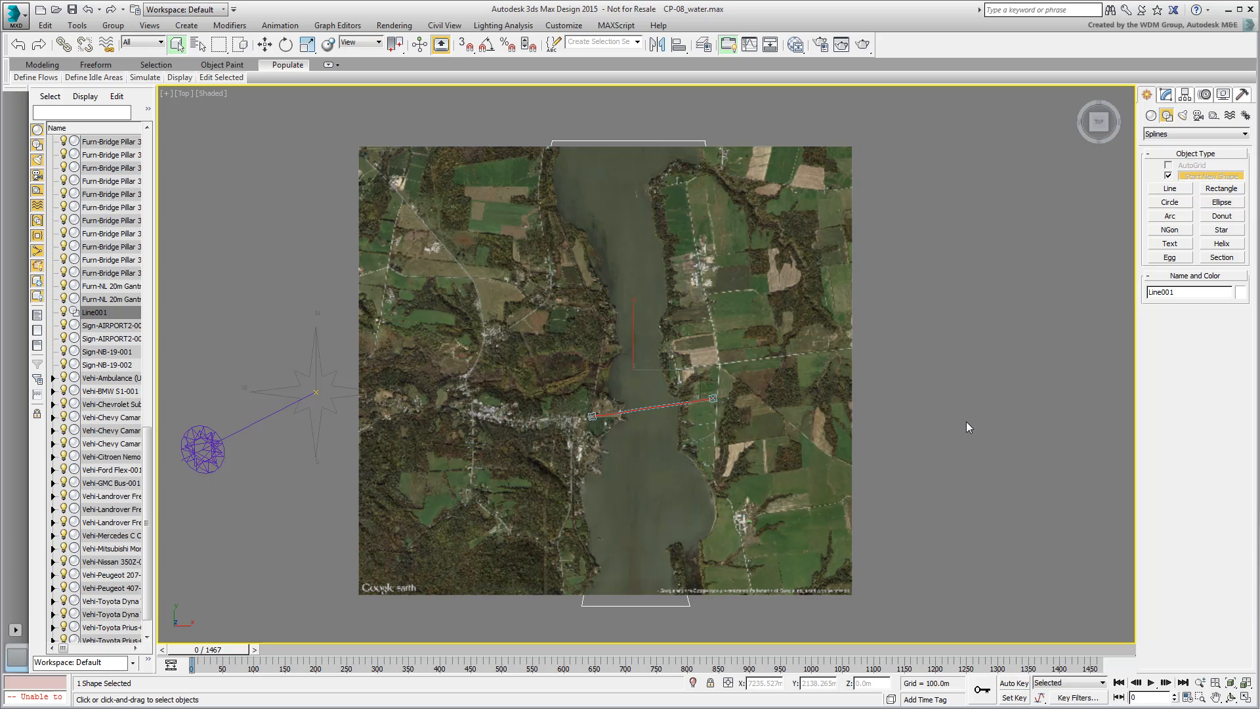
Step: Add a Poly Select modifier to the closed lake outline to turn it into a surface
click(1166, 94)
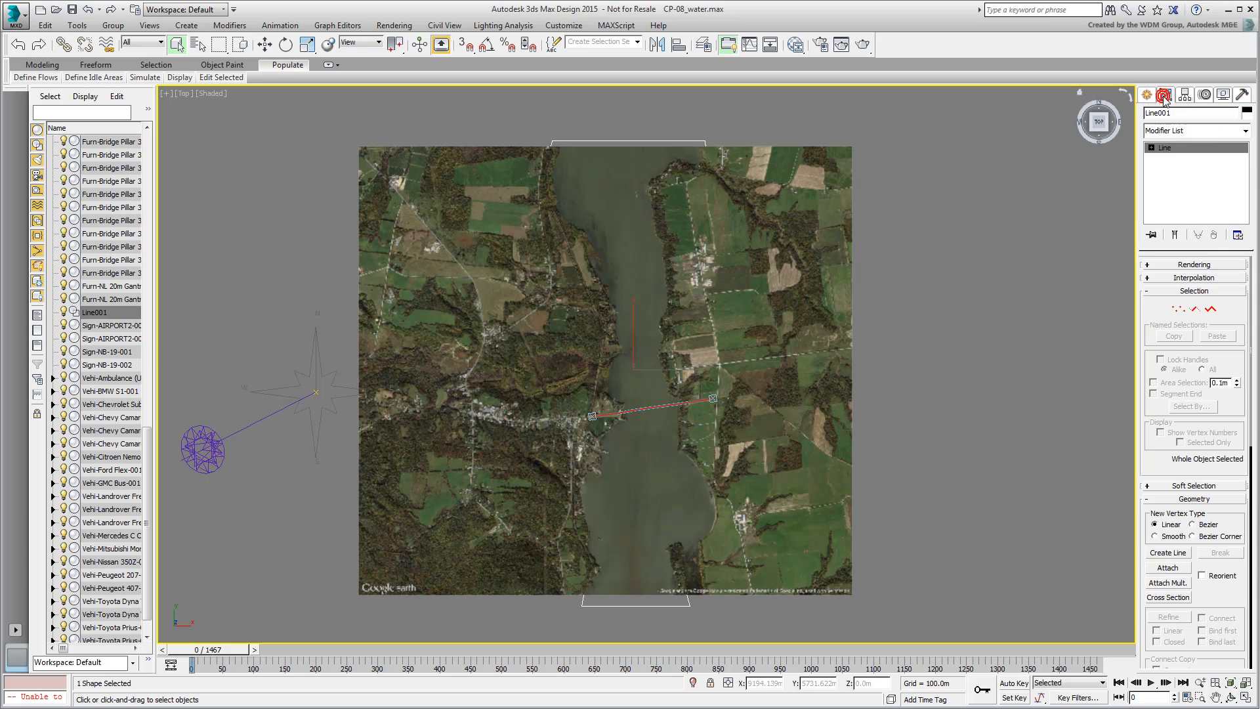
click(1244, 131)
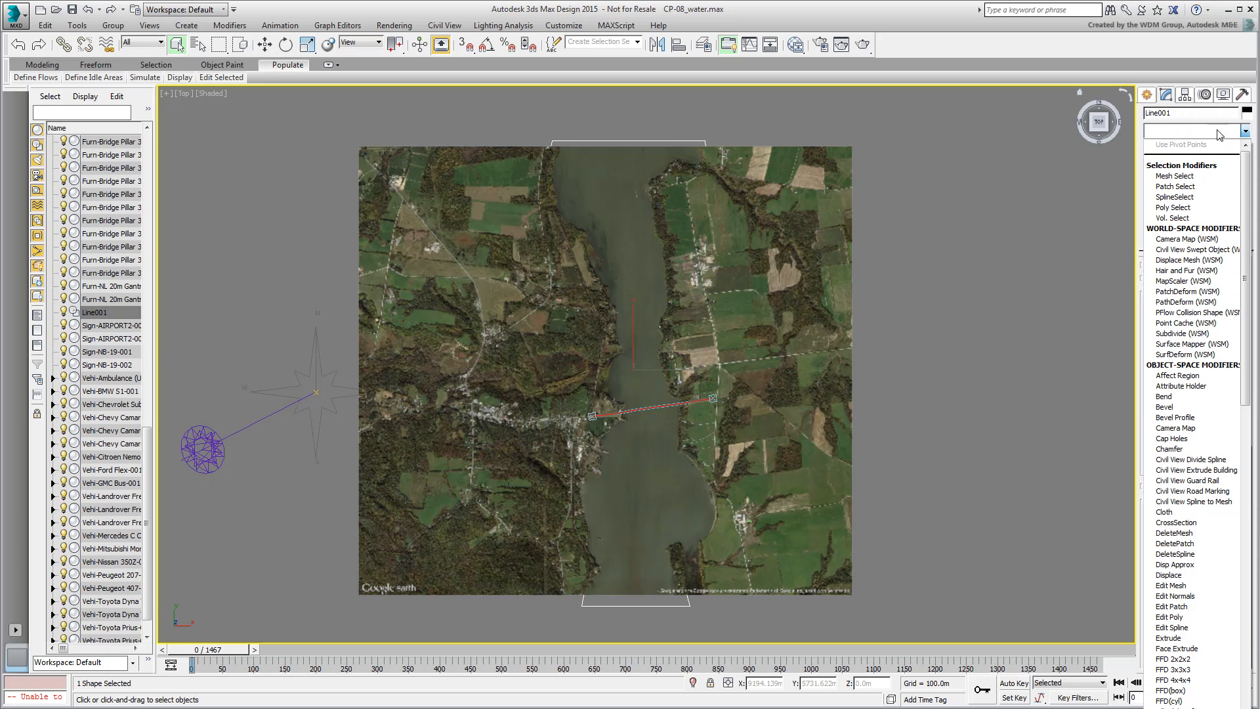
click(1173, 207)
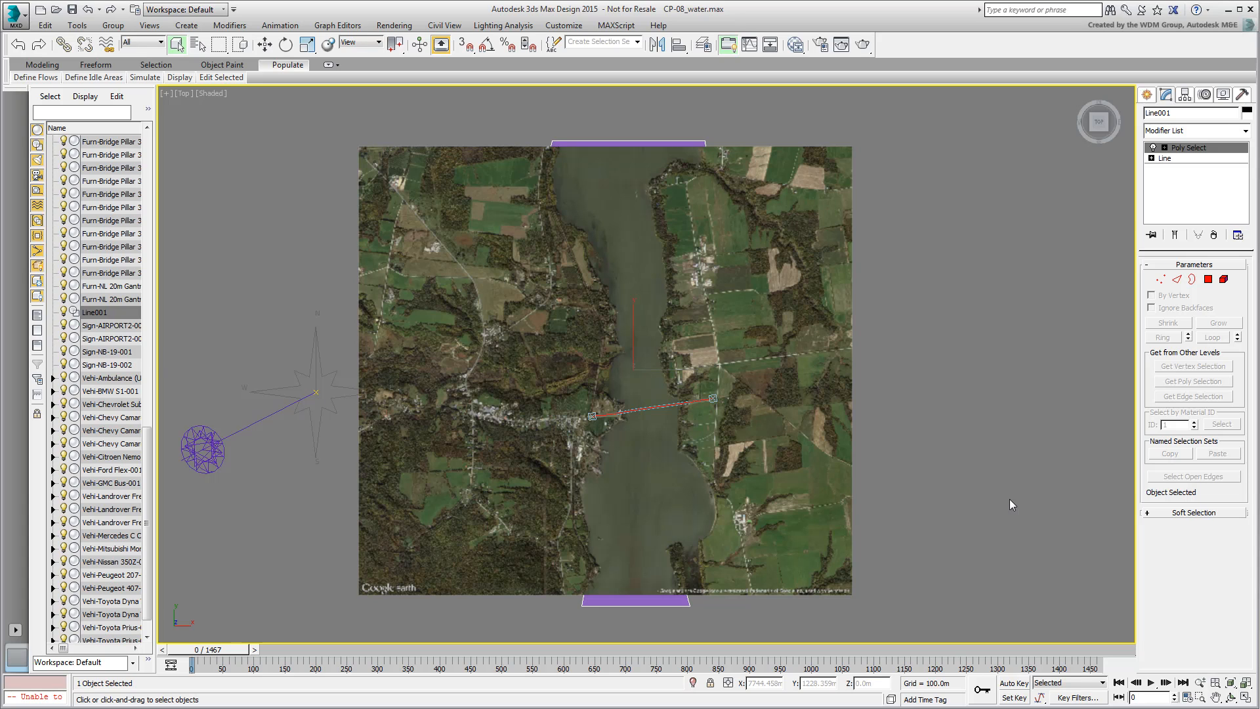
Step: Frame the bridge pillars in the Front view and raise the lake surface vertically to about Z 31.18 m
key(alt+w)
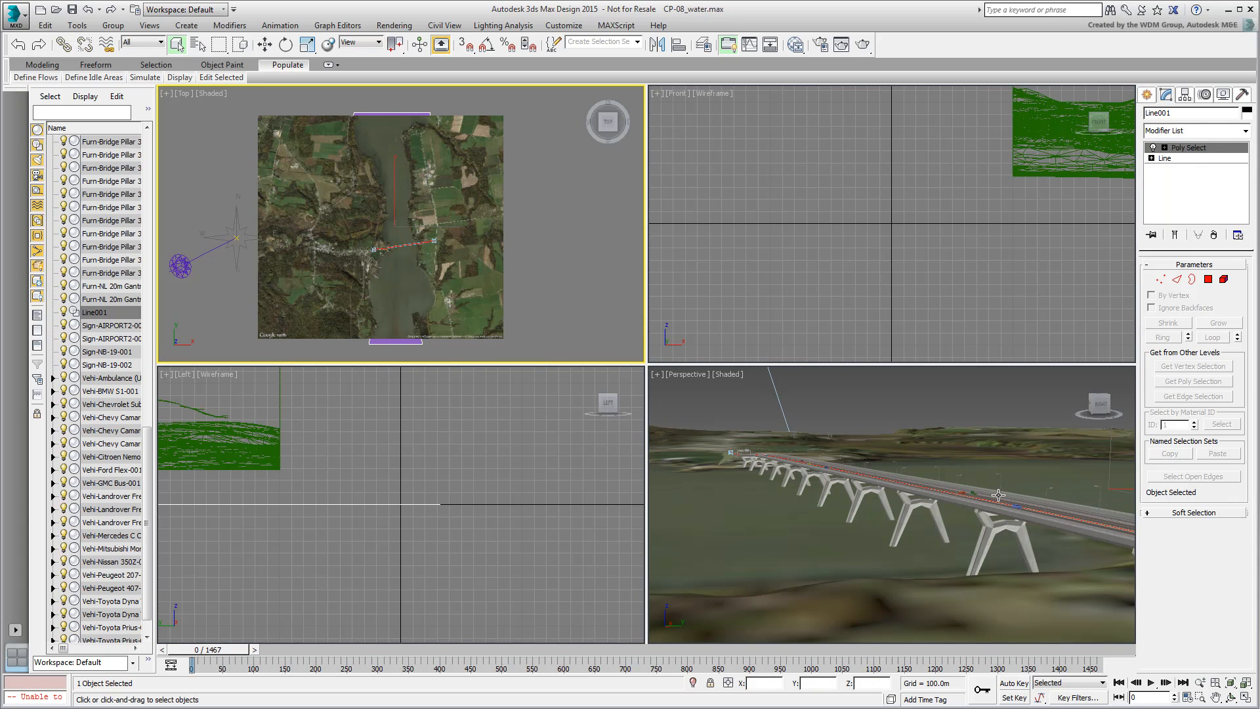
middle_drag(982, 247, 764, 274)
scroll(763, 274, down, 10)
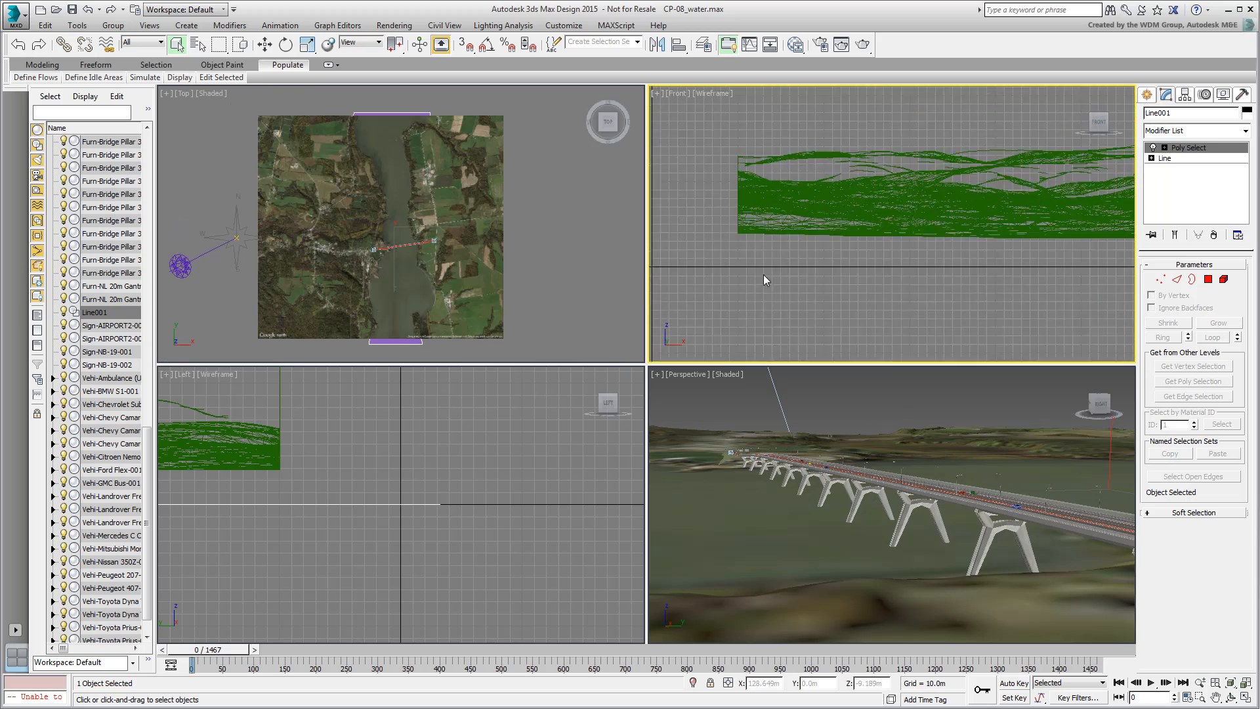
scroll(958, 270, up, 10)
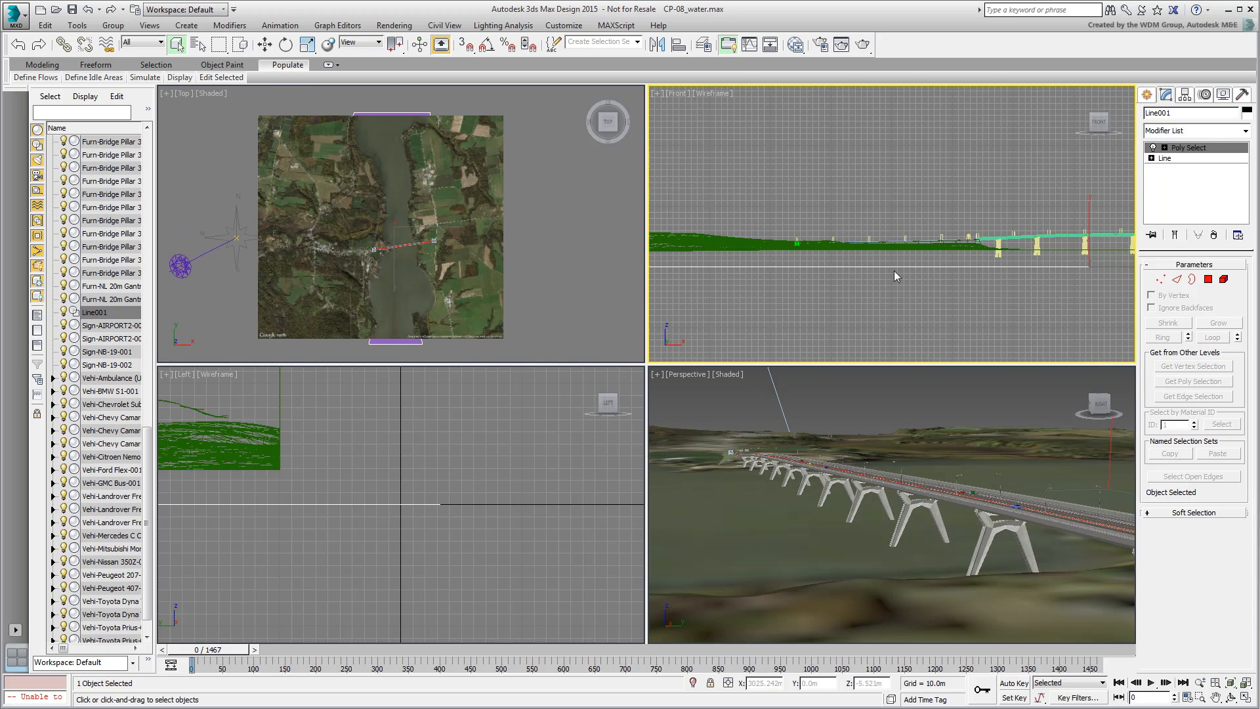
scroll(815, 302, up, 4)
middle_drag(936, 305, 860, 308)
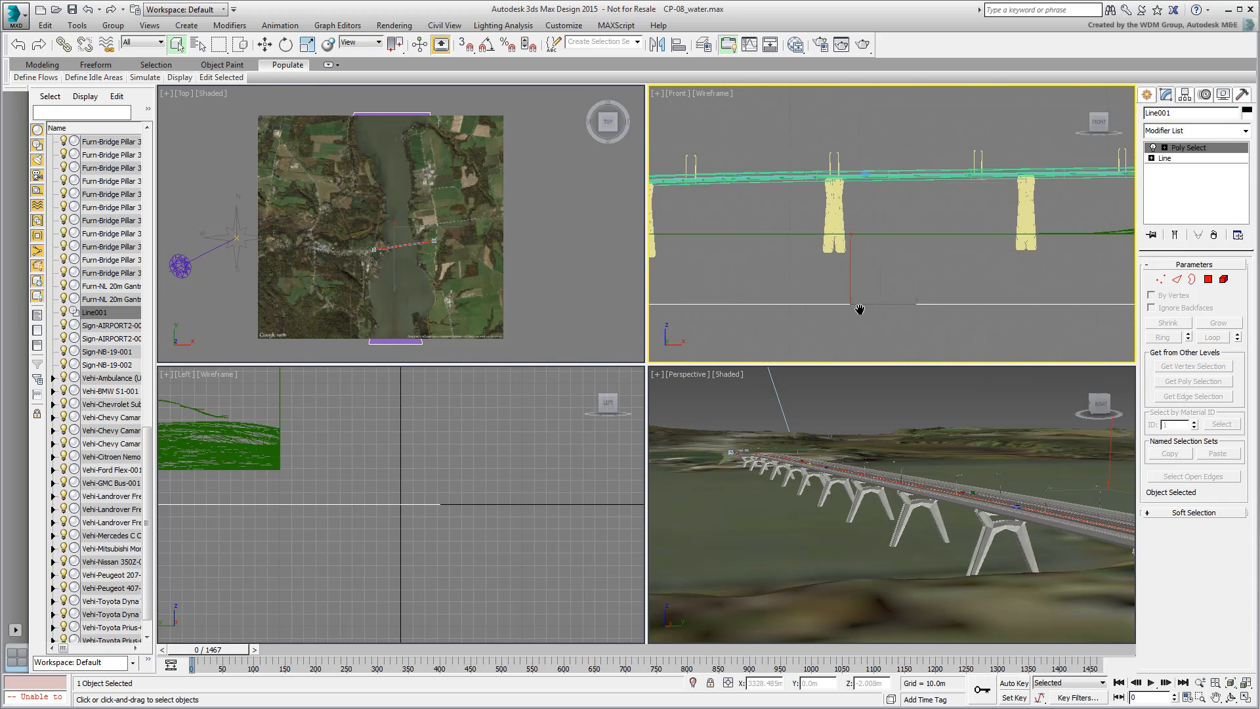
right_click(973, 480)
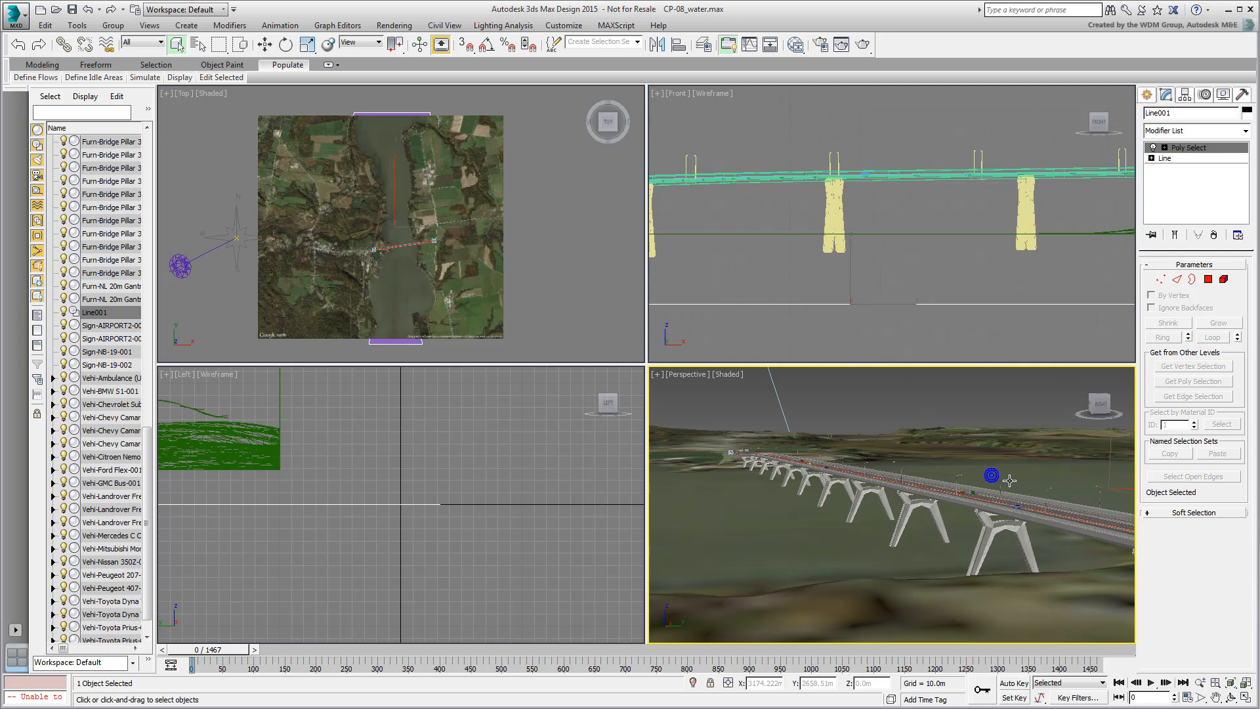
right_click(1006, 478)
click(1037, 493)
drag(1111, 454, 1111, 428)
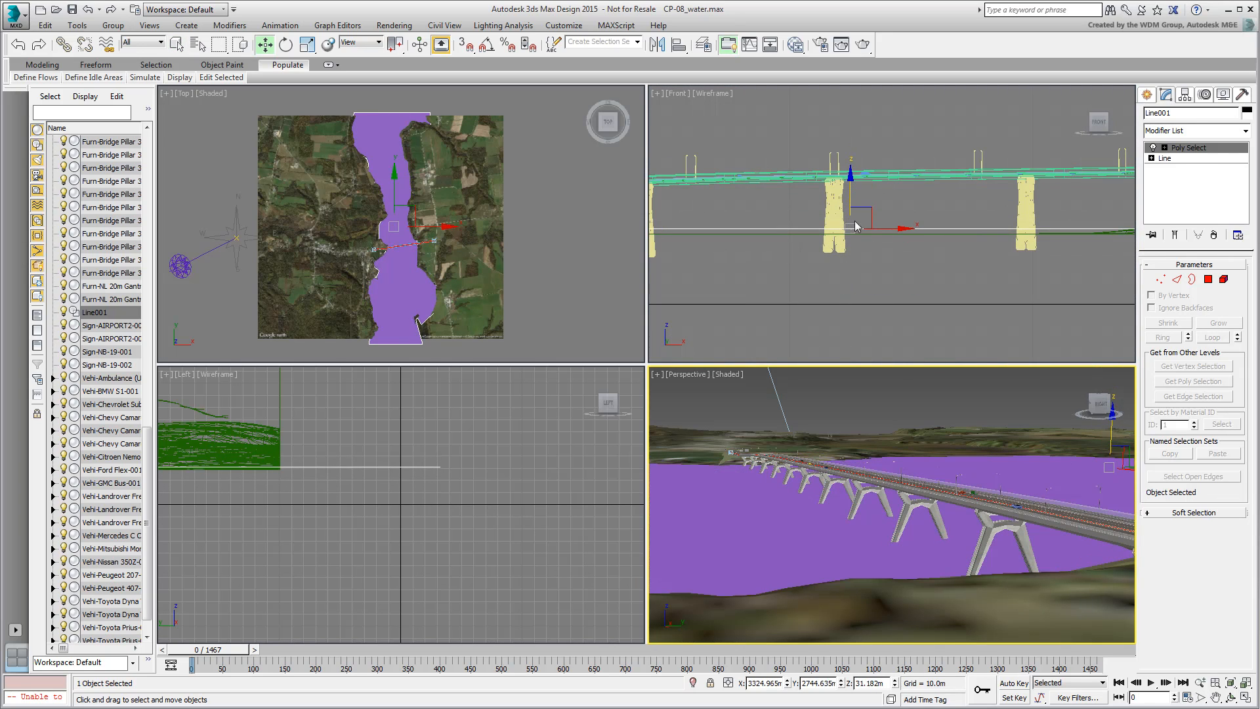
Step: Lower the lake surface in the Front view to about Z 29.26 m, just above the terrain's flat lake bed
scroll(846, 234, up, 6)
scroll(845, 234, up, 3)
drag(909, 236, 903, 297)
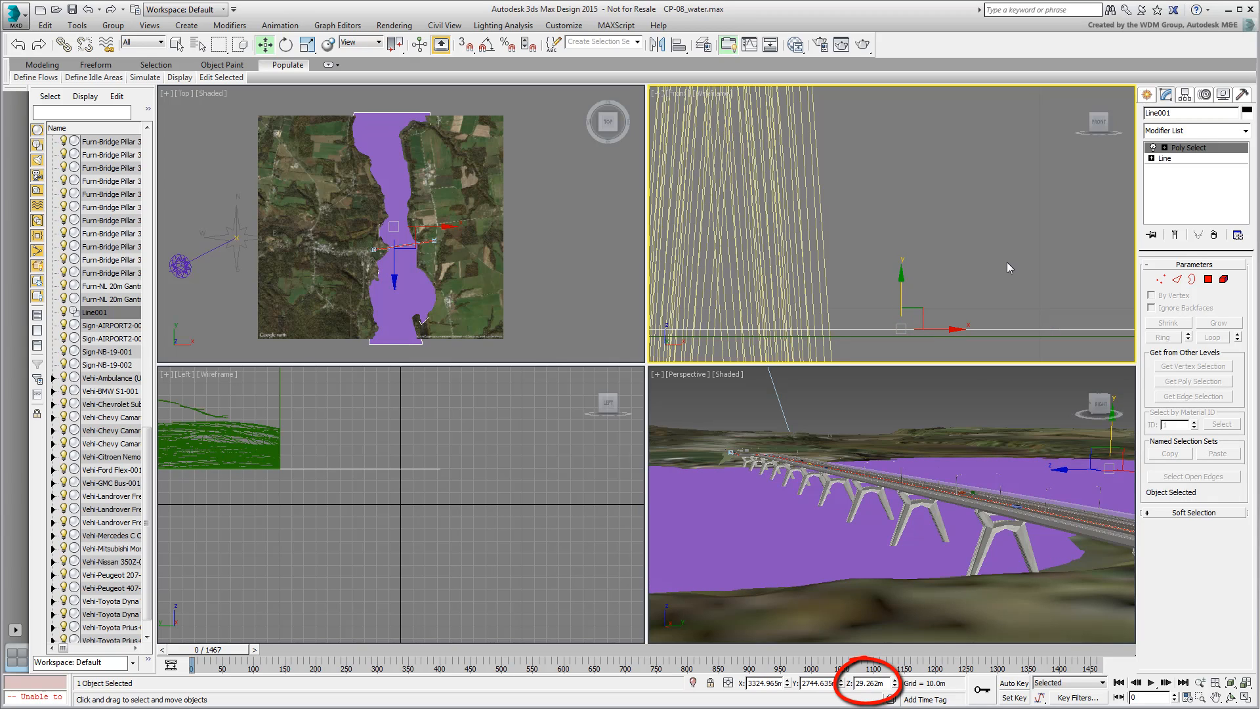
Step: Maximize the Perspective view and rename the lake surface as Lake
right_click(890, 461)
key(alt+w)
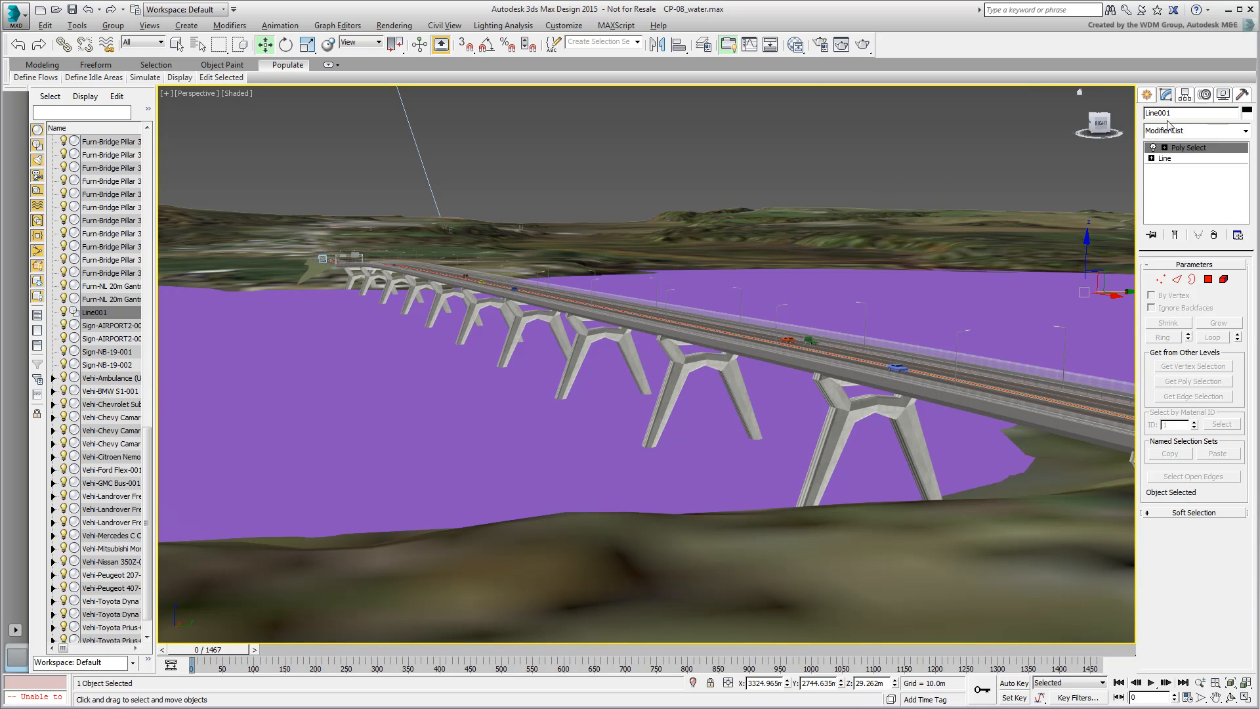
double_click(1191, 114)
text(Lake)
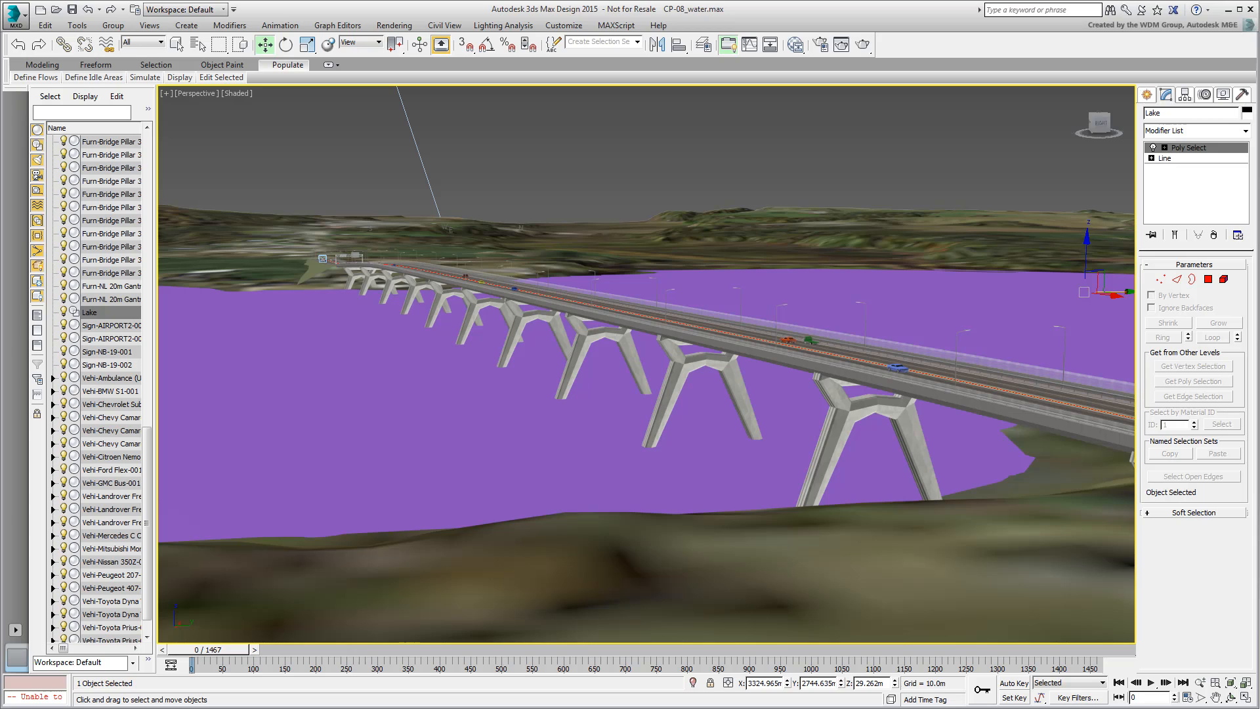
Step: Apply the Murky River liquid material from the Autodesk Material Library to the Lake in the Slate Material Editor and render the Perspective view
click(796, 44)
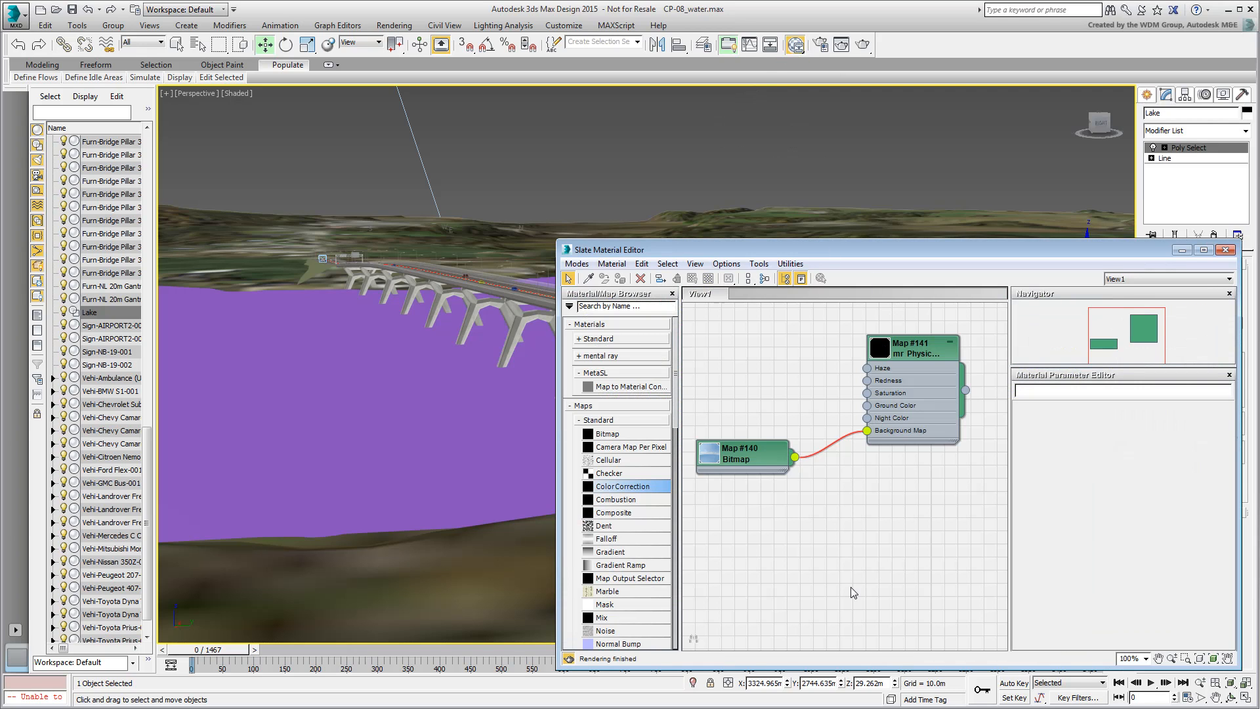
scroll(847, 515, down, 4)
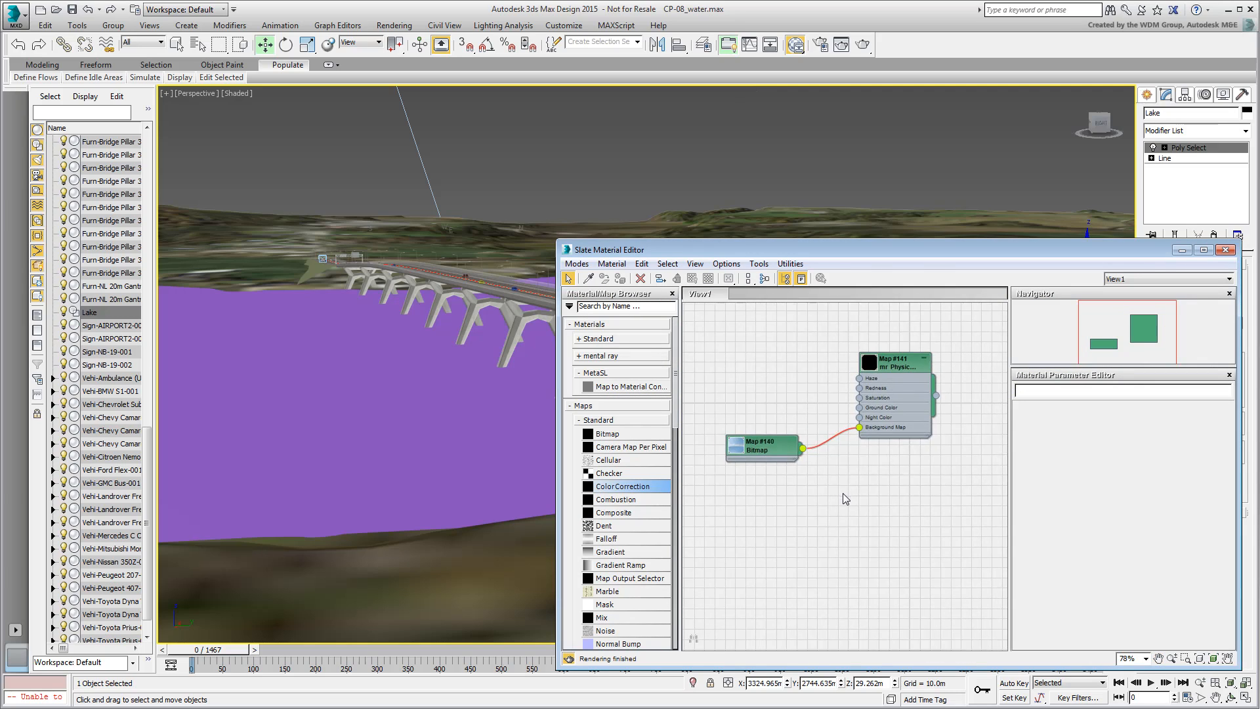
right_click(833, 458)
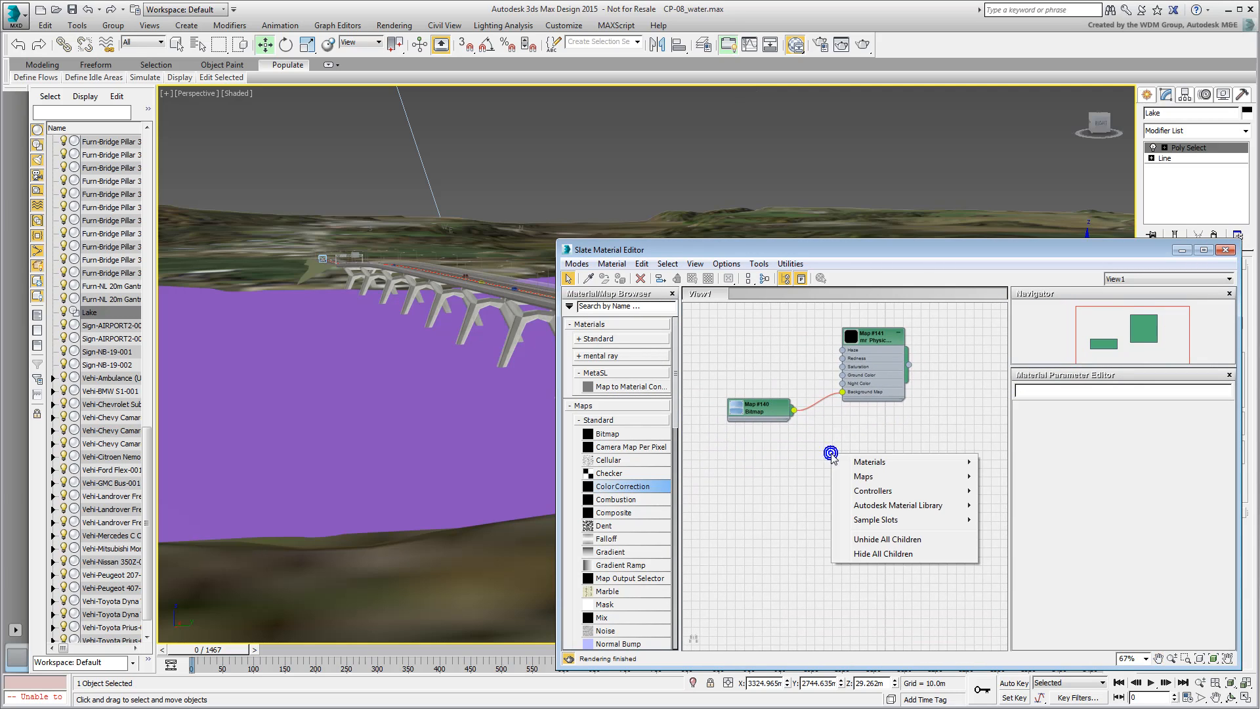
mouse_move(909, 508)
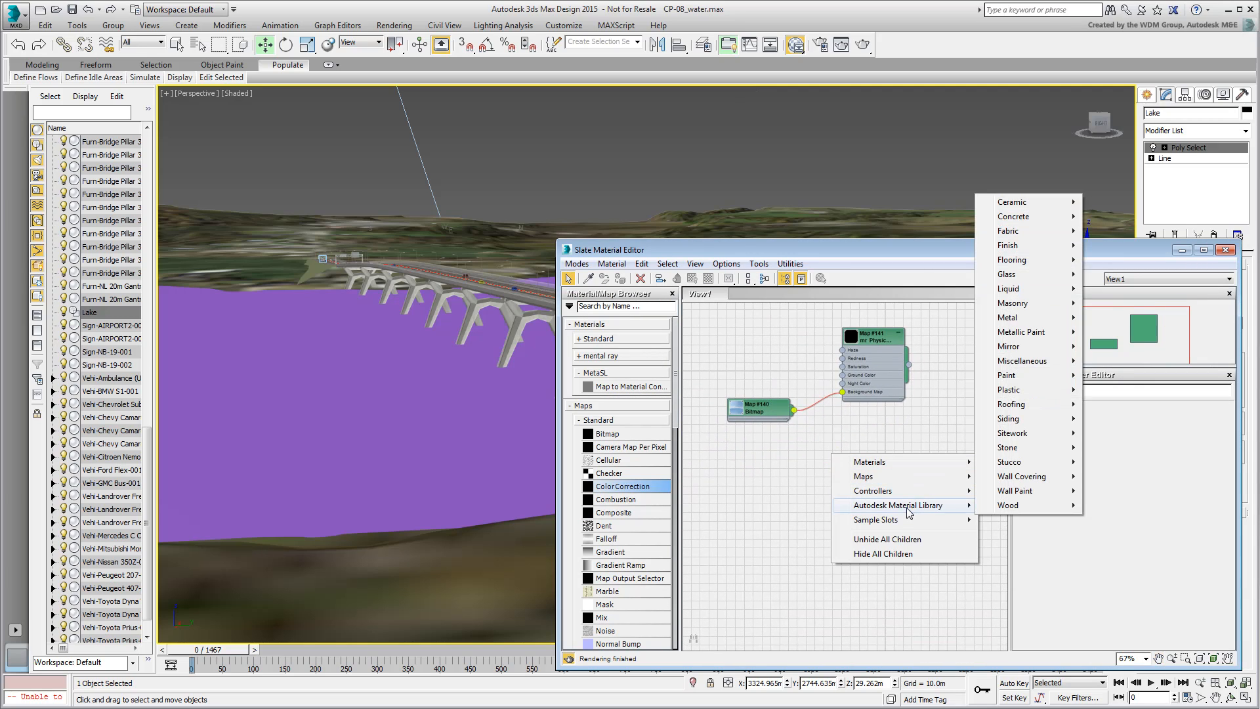
mouse_move(1027, 293)
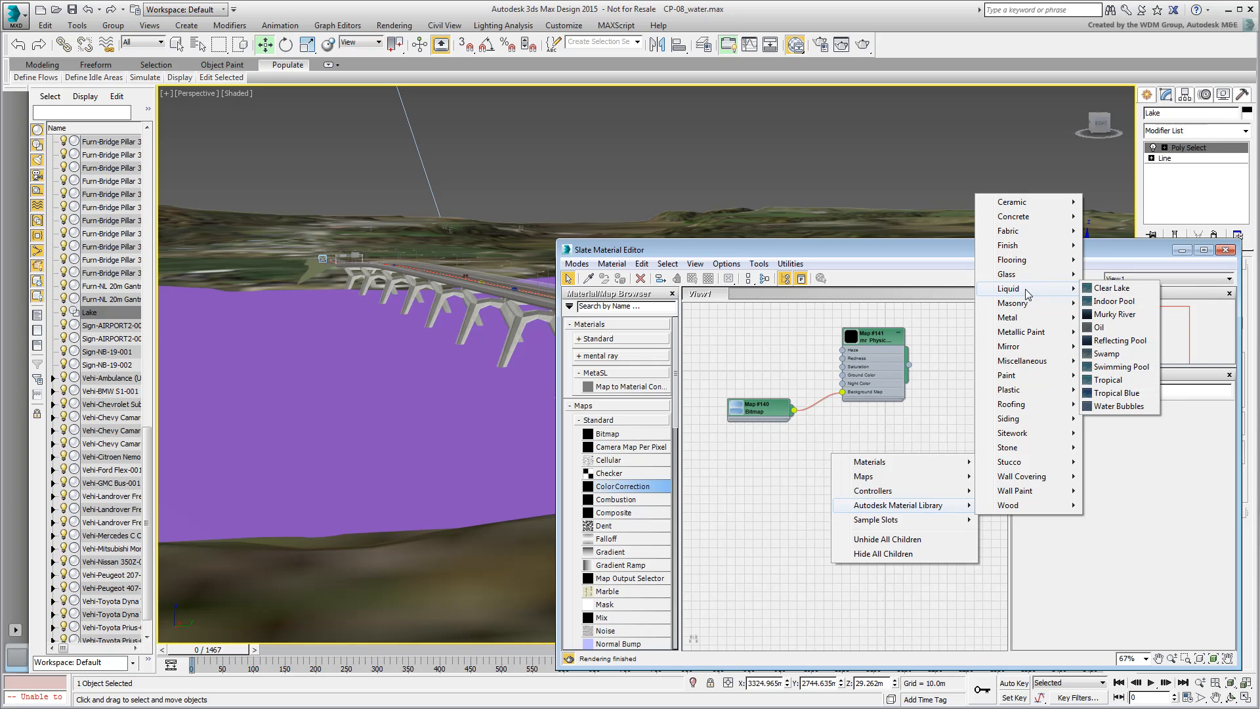
click(1138, 318)
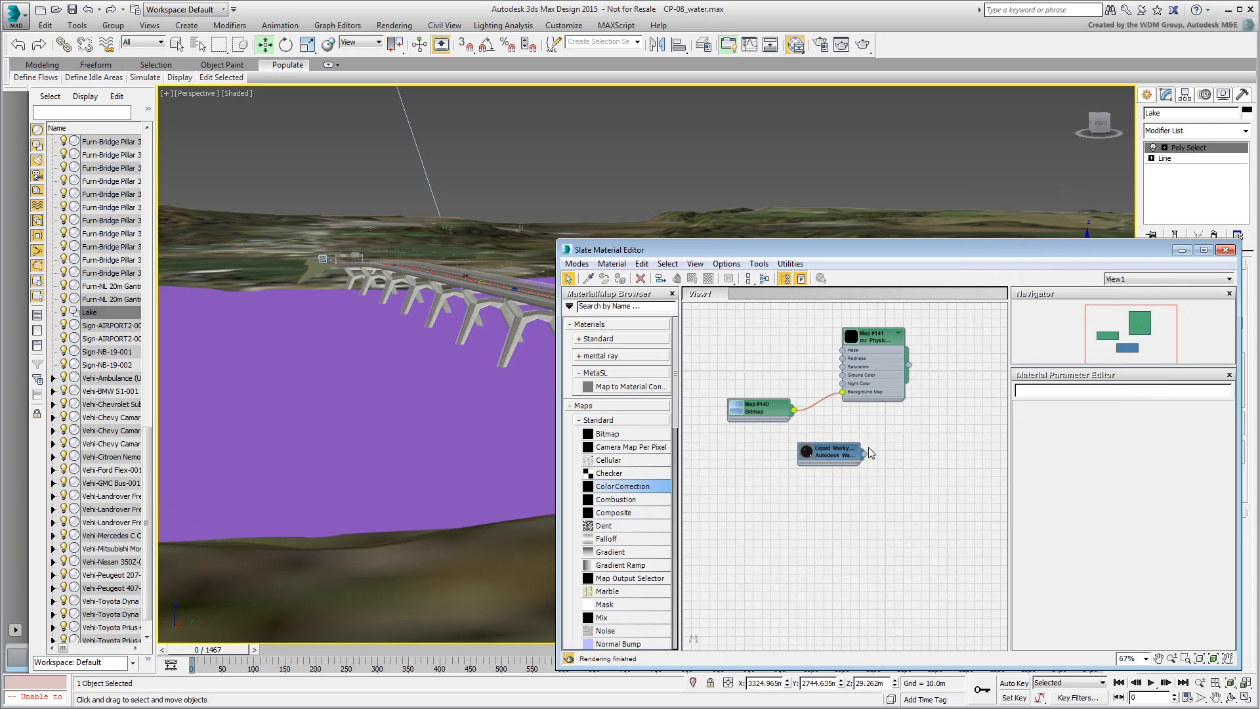
drag(864, 454, 518, 509)
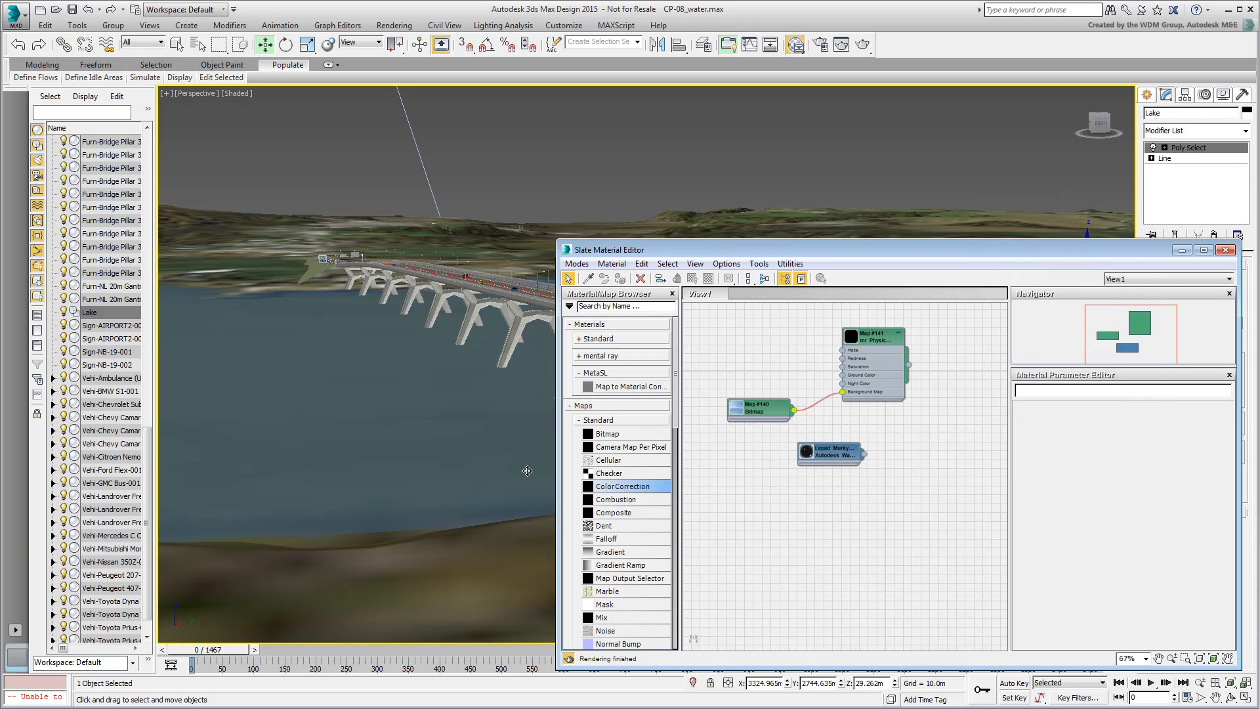
click(863, 46)
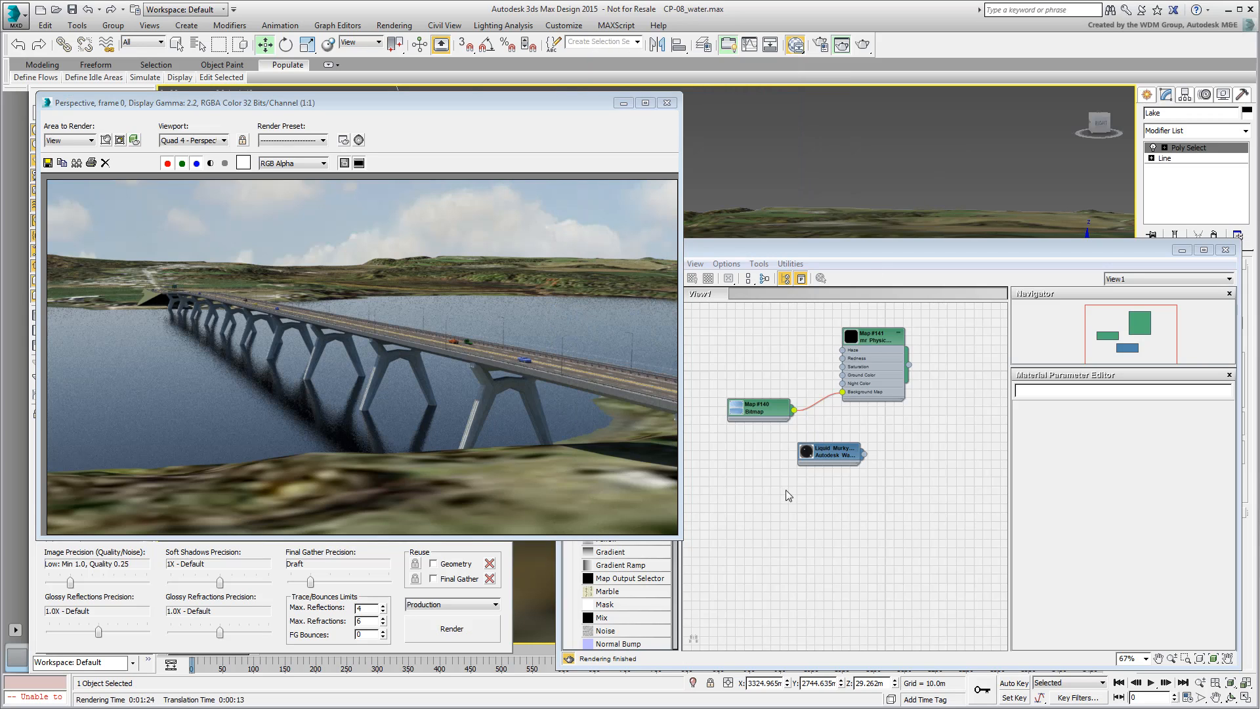
Step: Create a mental ray Arch & Design material and apply the Water, Reflective surface template to it
right_click(819, 502)
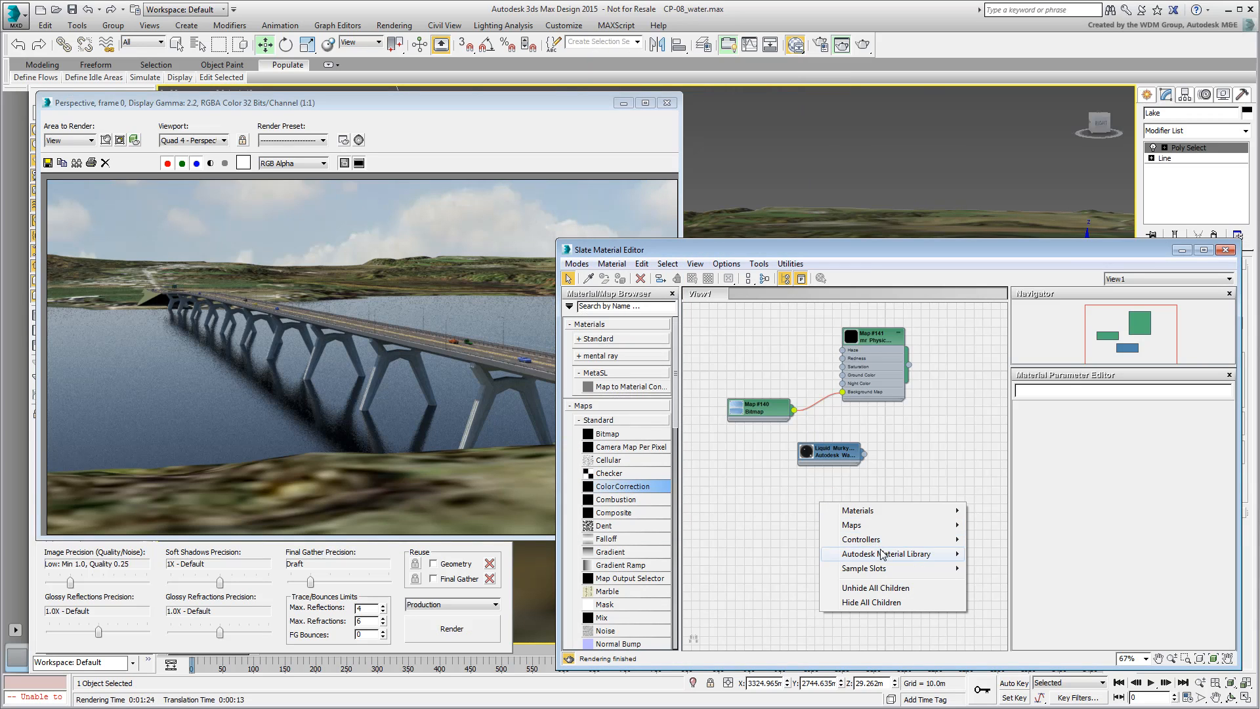
mouse_move(883, 553)
mouse_move(1021, 347)
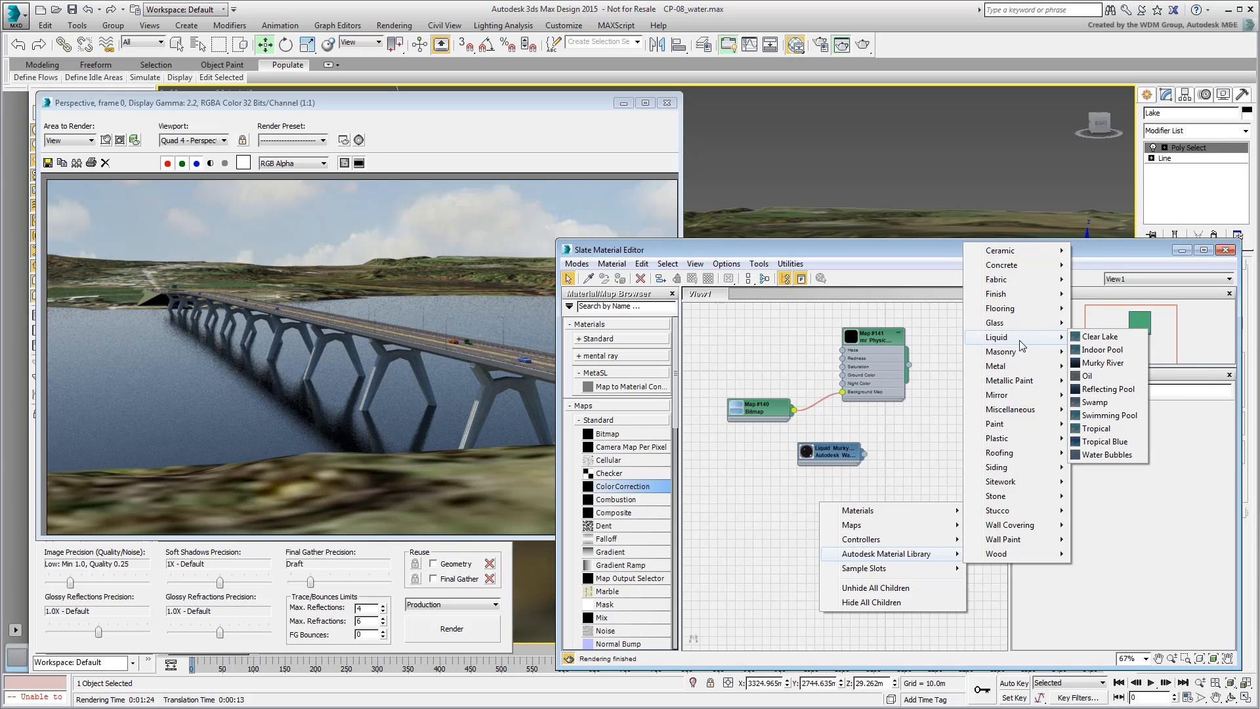
click(879, 510)
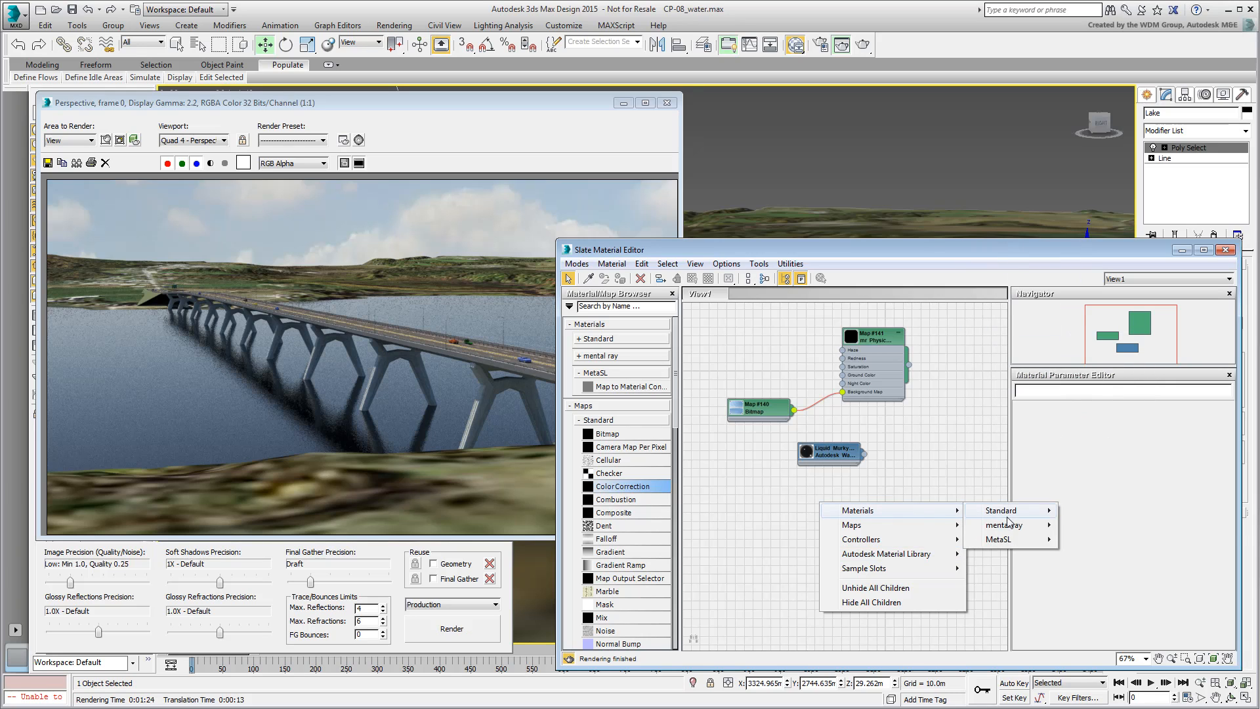
mouse_move(1009, 523)
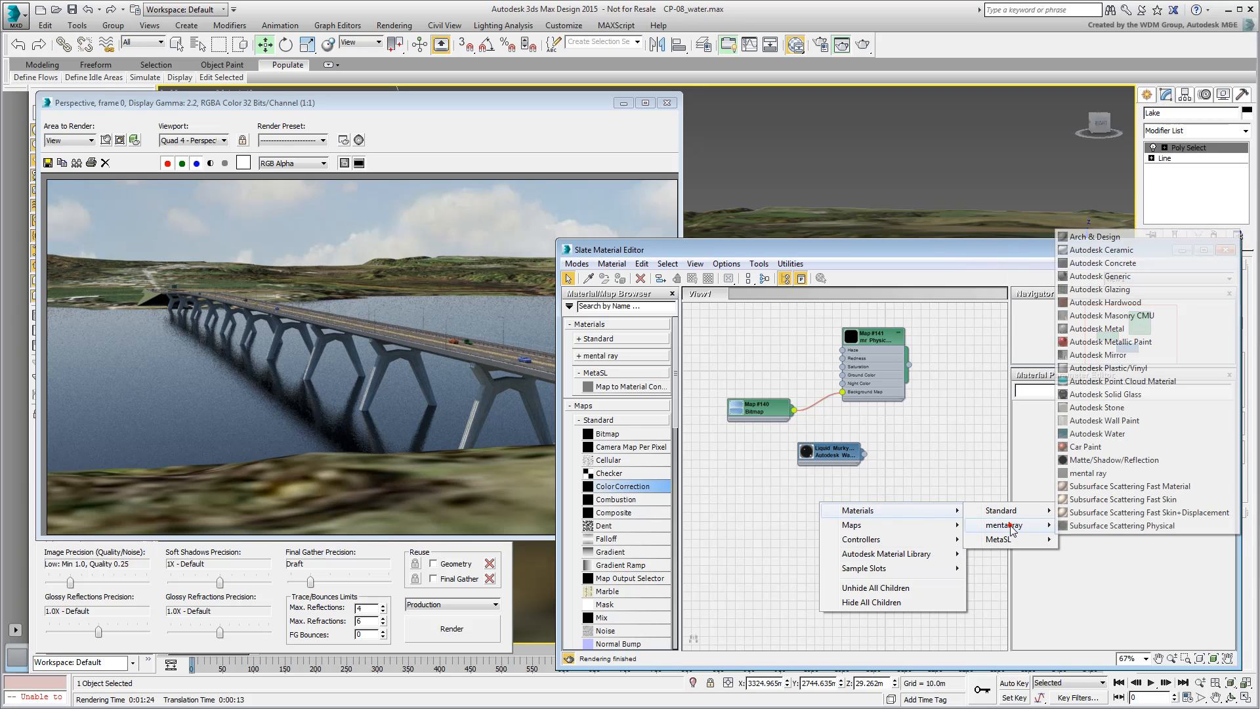
click(1139, 241)
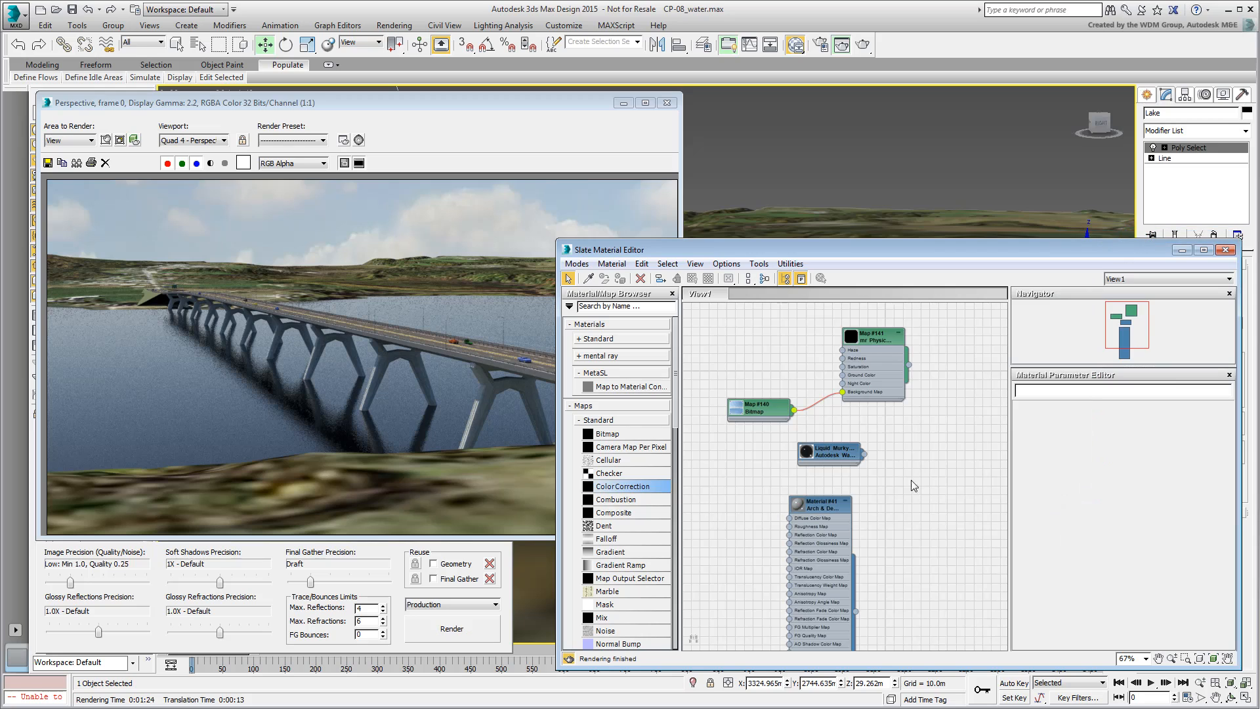
middle_drag(845, 543, 845, 418)
drag(829, 386, 917, 394)
double_click(917, 394)
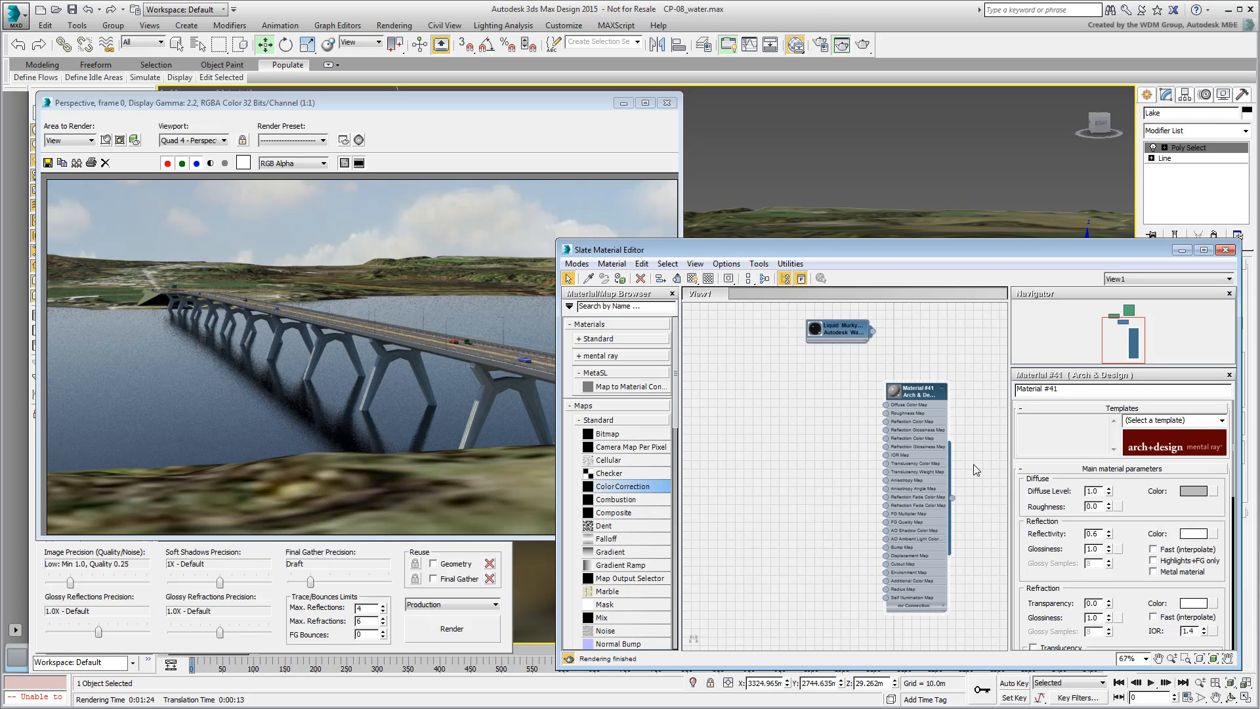
click(1221, 420)
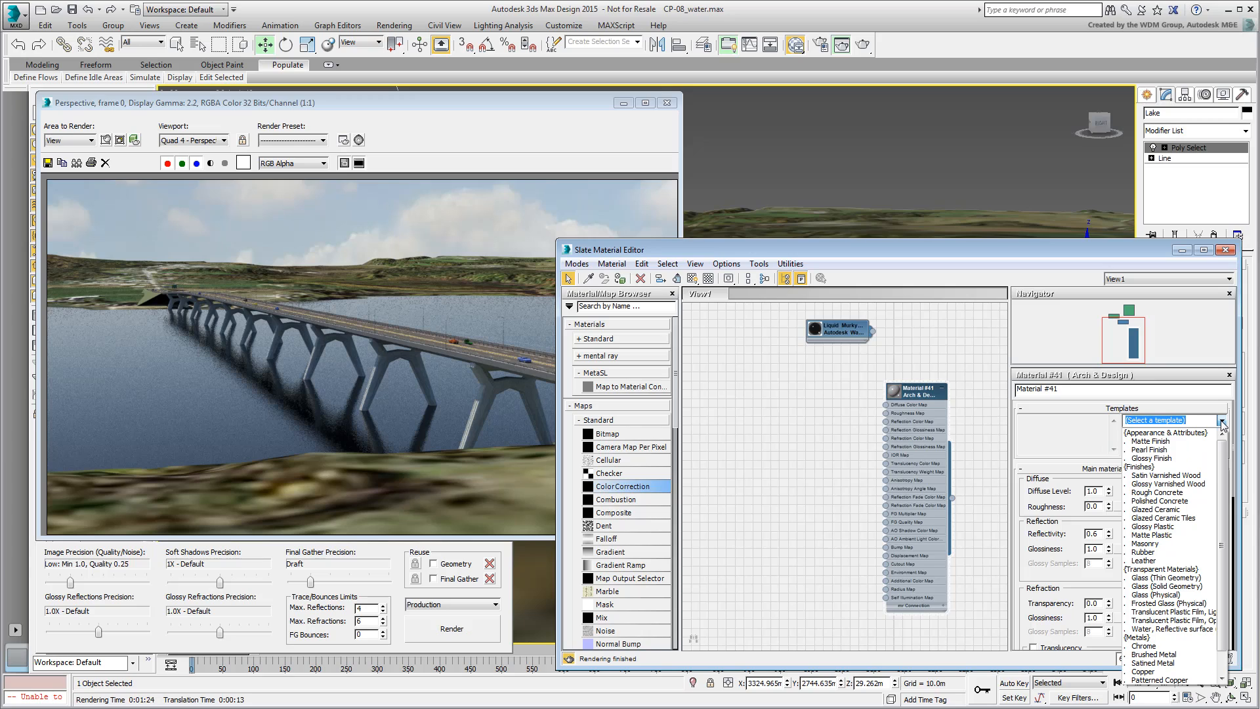
click(1188, 630)
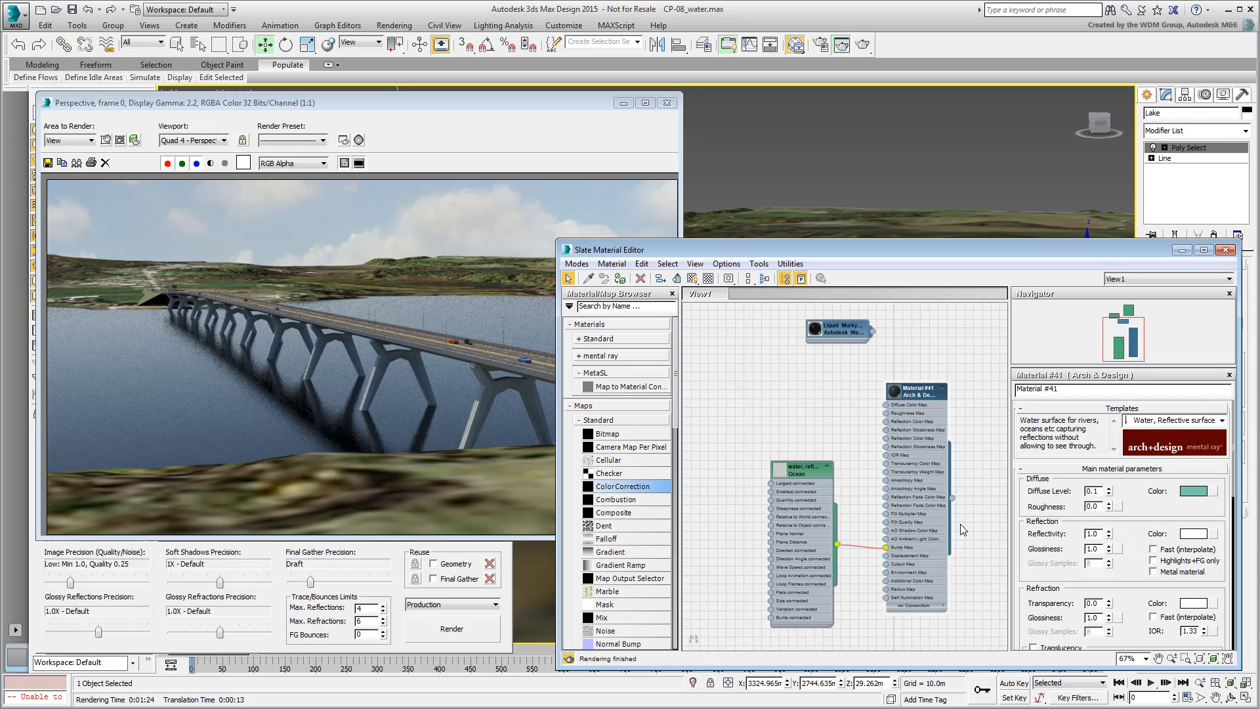
Step: Assign the Arch & Design water material to the Lake and render the Perspective view
click(667, 103)
drag(951, 497, 384, 427)
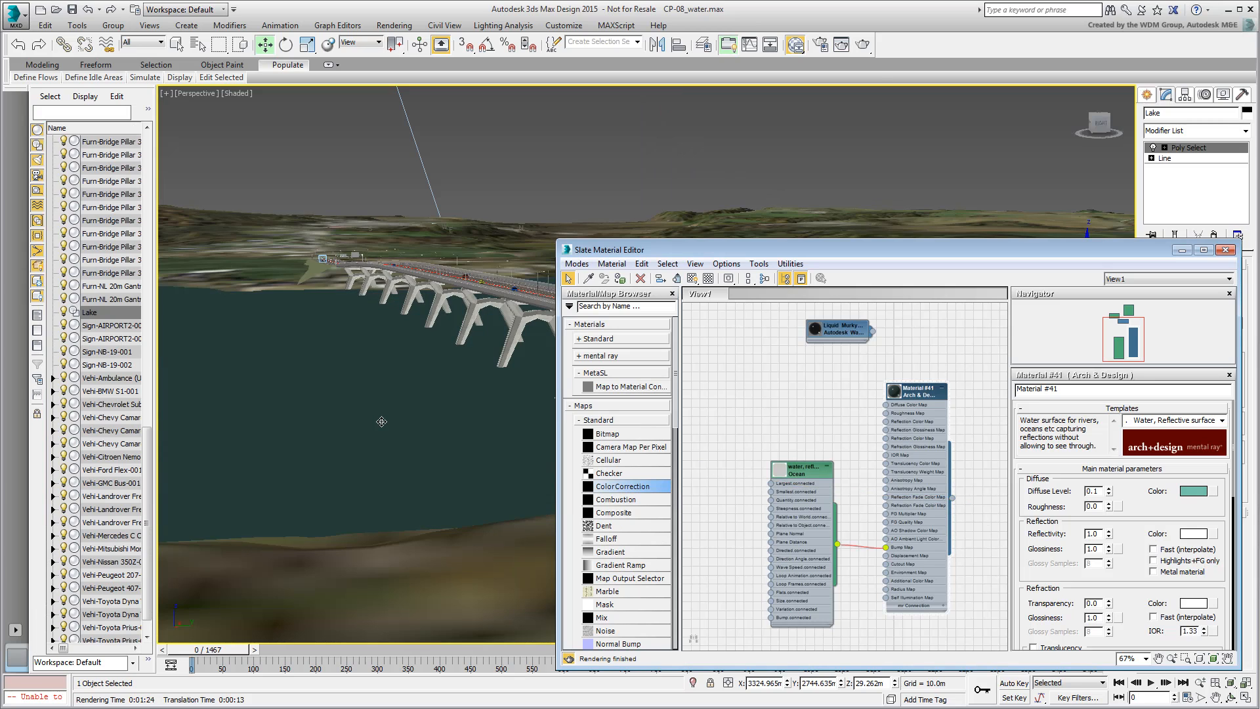
click(863, 44)
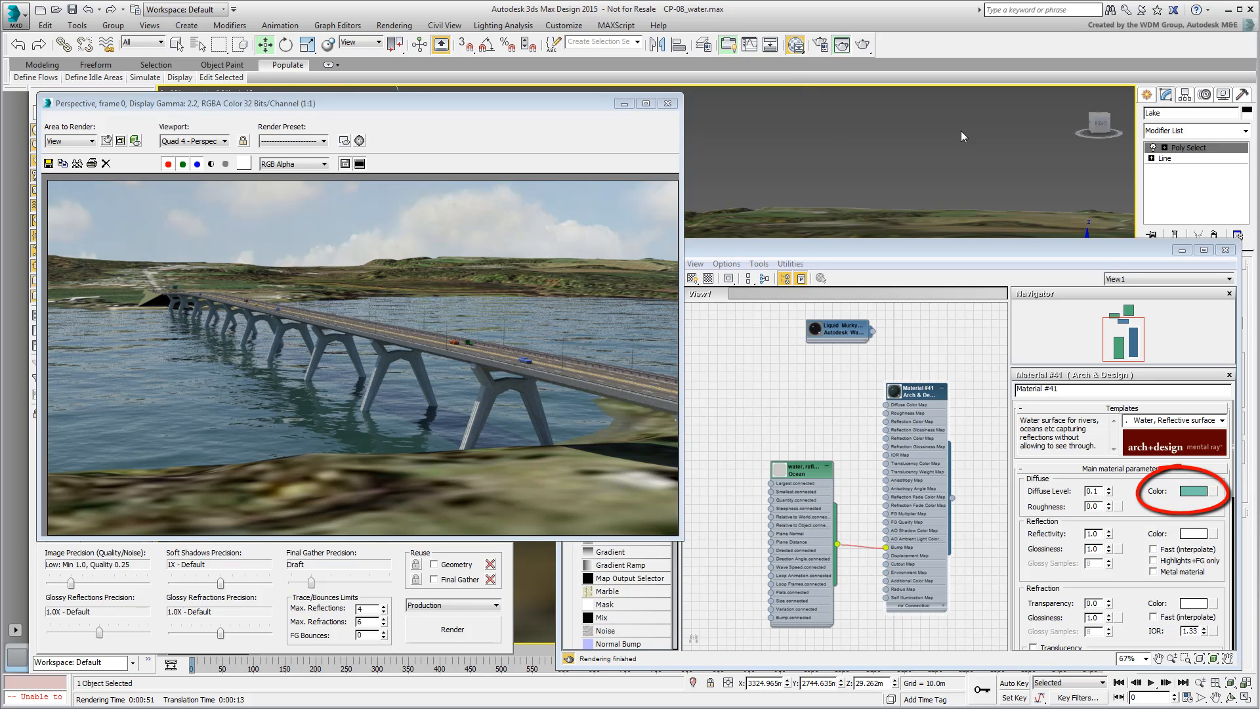
Step: Set the Largest wave value to 10 m in the Ocean map connected to the water material's bump
click(862, 551)
scroll(856, 495, up, 3)
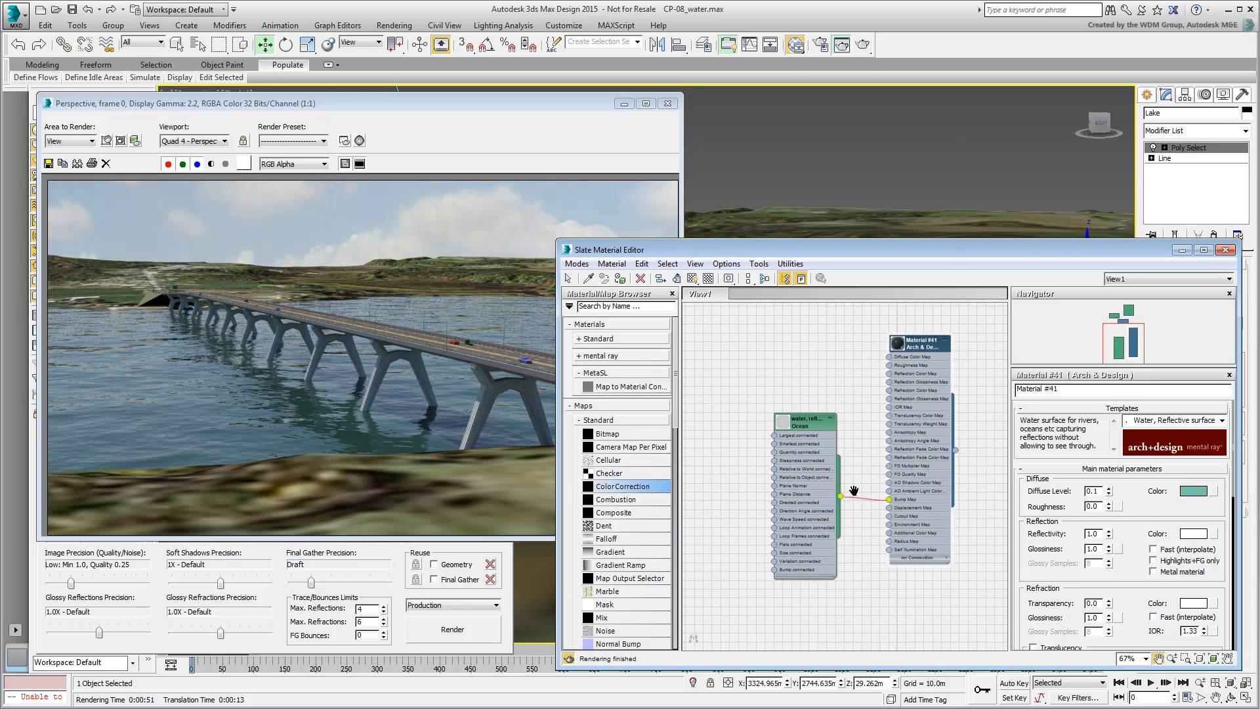
scroll(872, 473, up, 2)
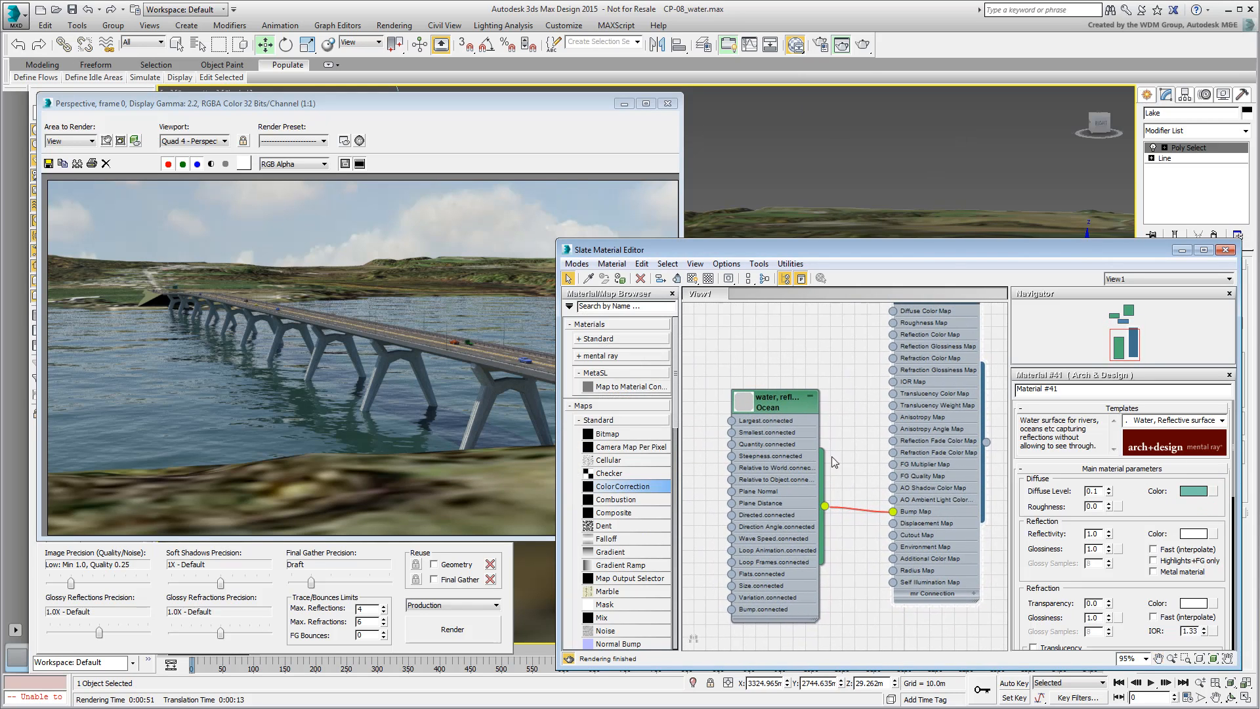
double_click(777, 400)
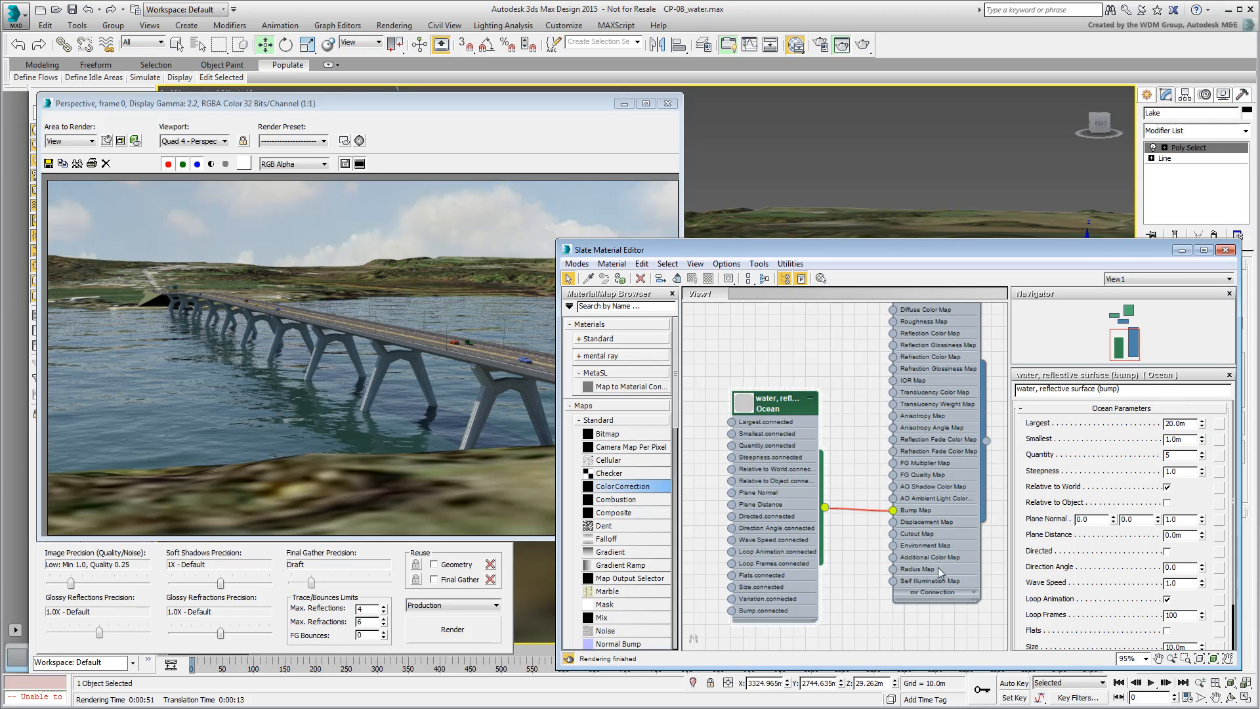
drag(1191, 424, 1153, 426)
text(10)
key(Return)
Step: Maximize the Top view to see the lake's orientation and set the Ocean map's Direction Angle to 180
click(668, 104)
key(alt+w)
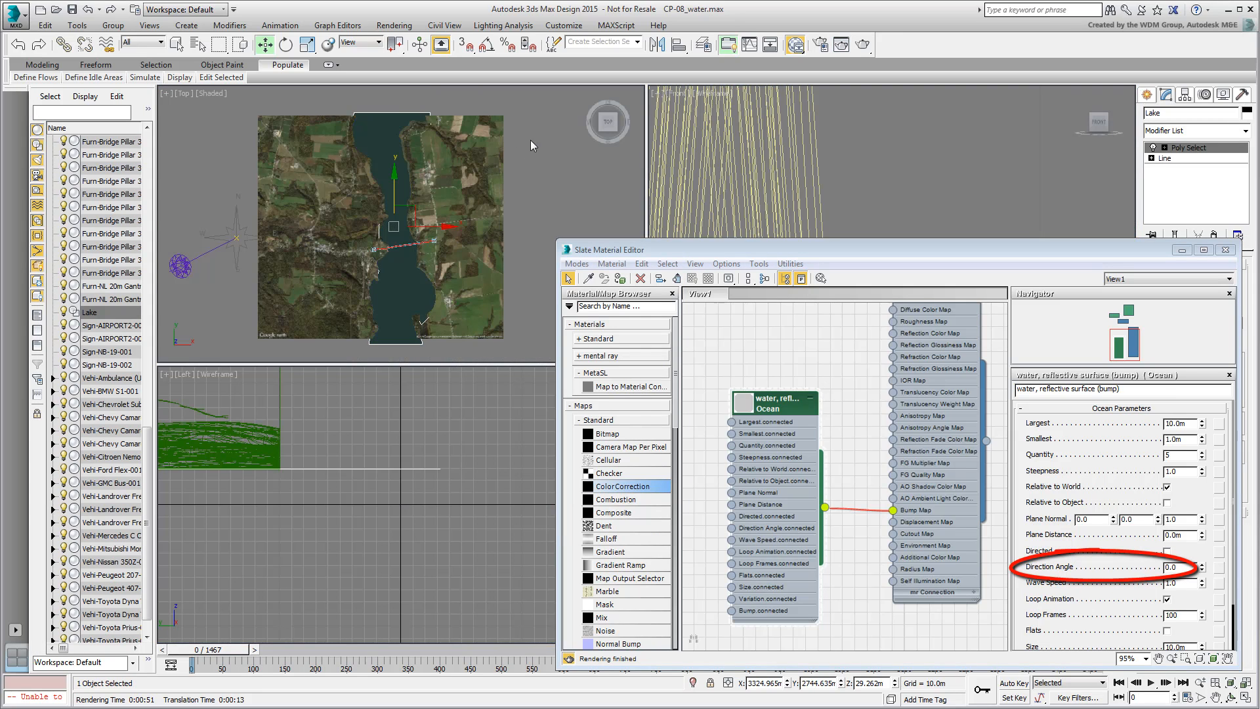
right_click(443, 217)
key(alt+w)
middle_drag(474, 309, 213, 313)
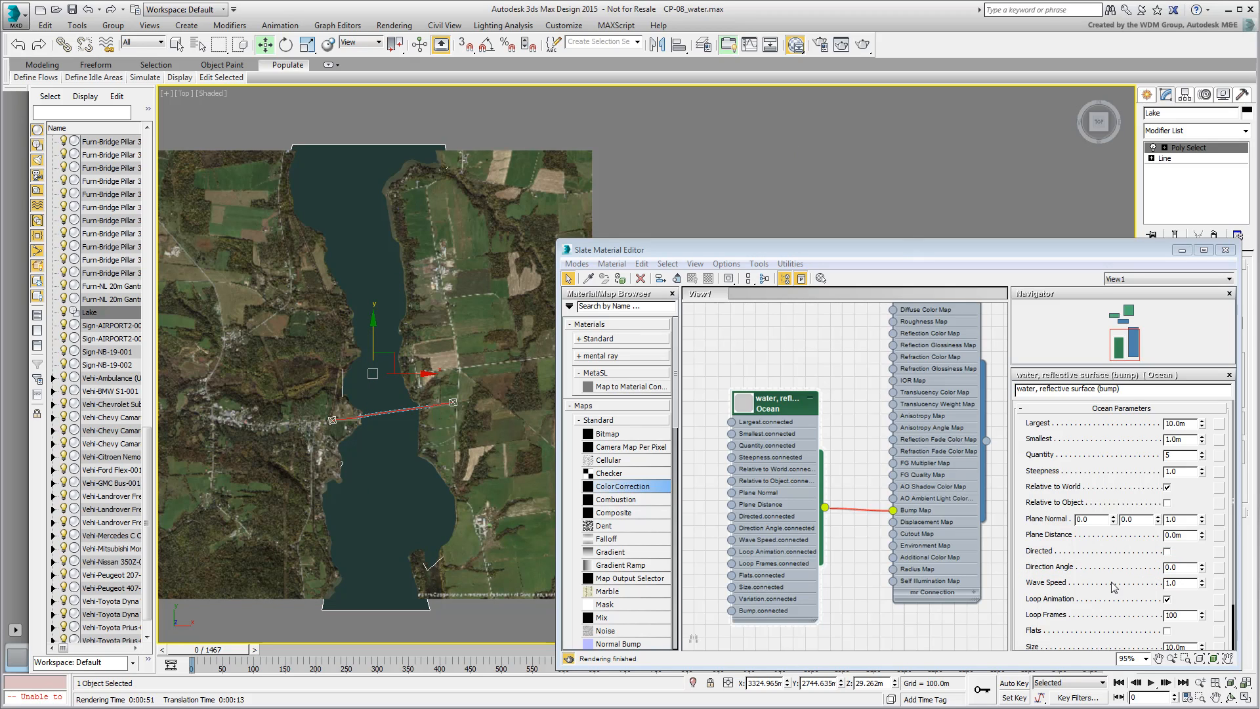
double_click(1179, 567)
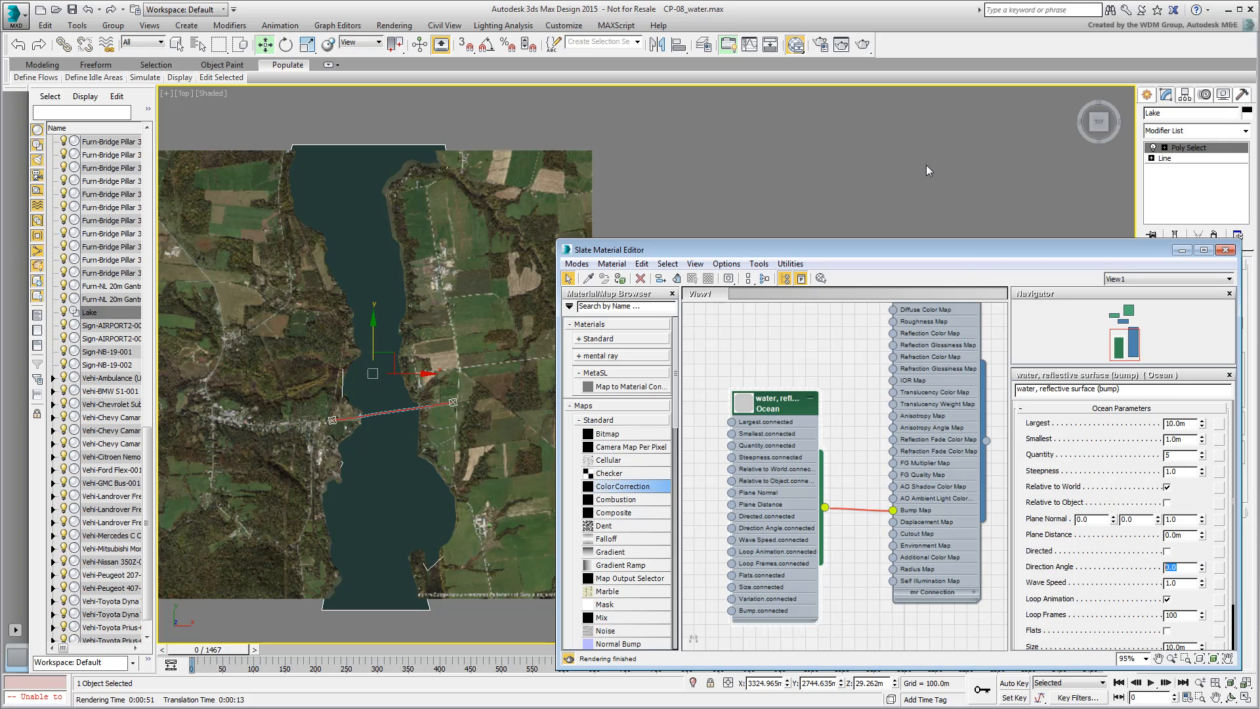
text(180)
key(Return)
Step: Return to the maximized Perspective view and render the bridge with the adjusted wave settings
middle_drag(671, 167, 696, 168)
key(alt+w)
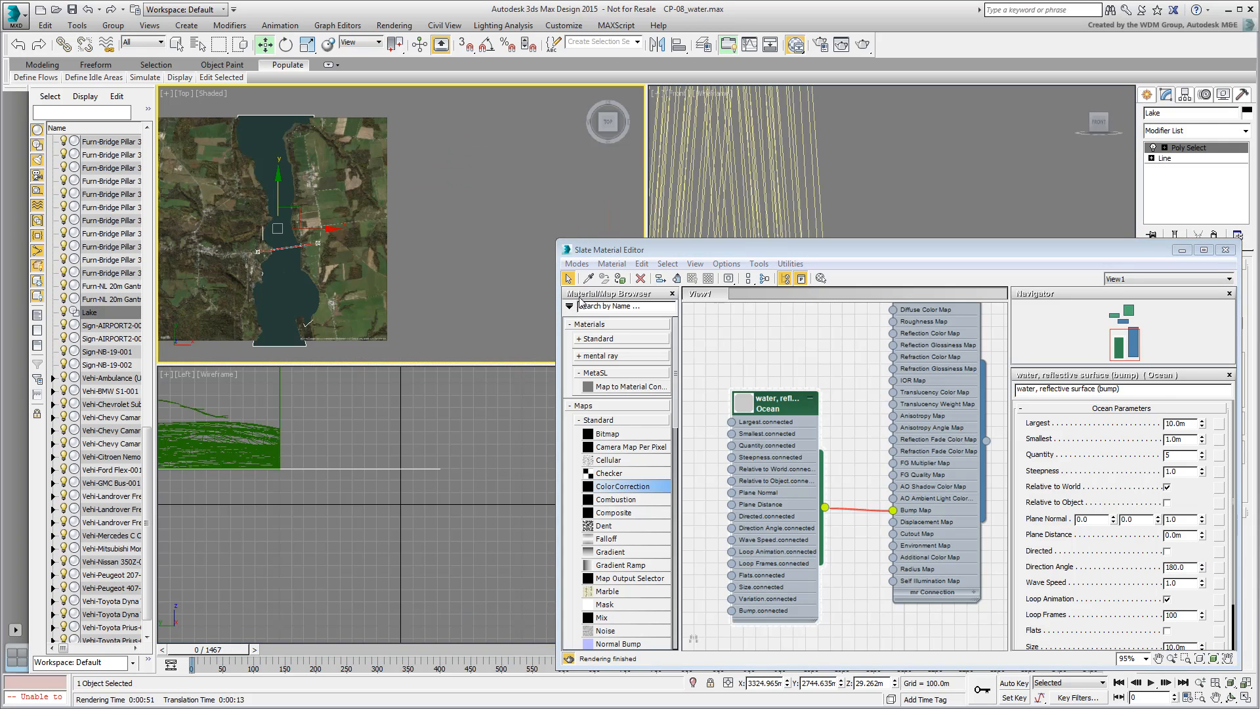
drag(879, 254, 660, 252)
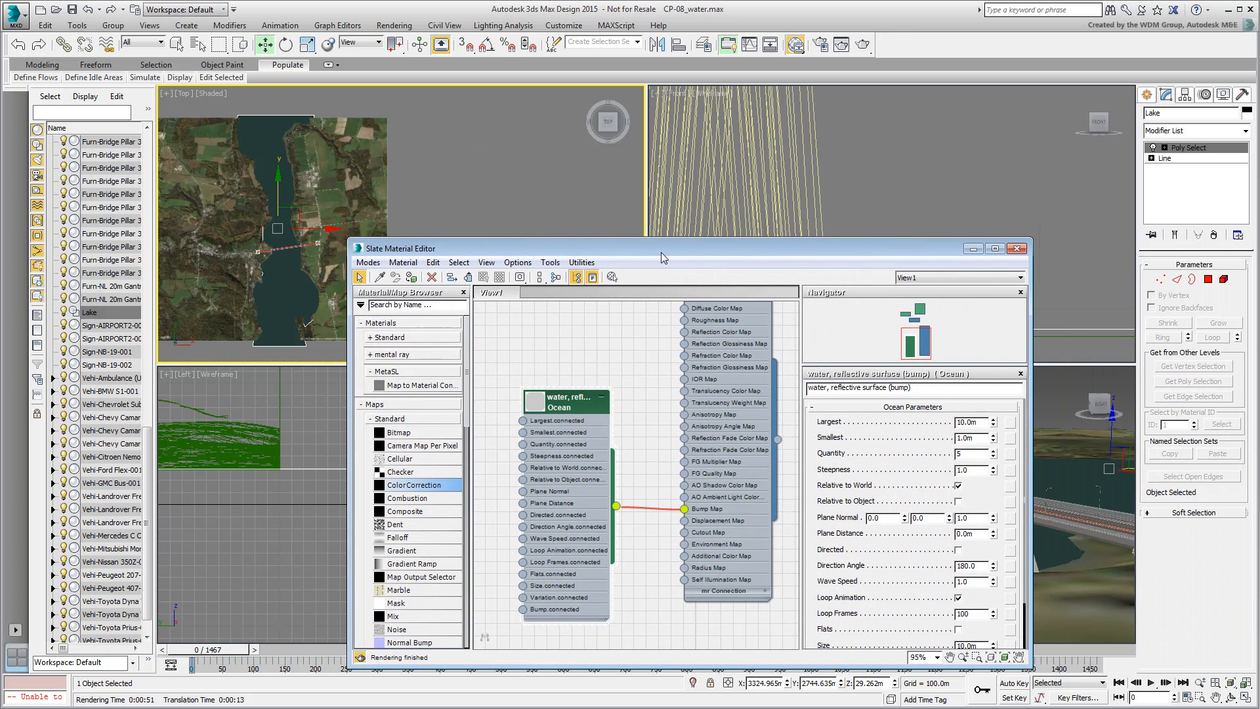
middle_click(1063, 423)
key(alt+w)
drag(737, 246, 963, 249)
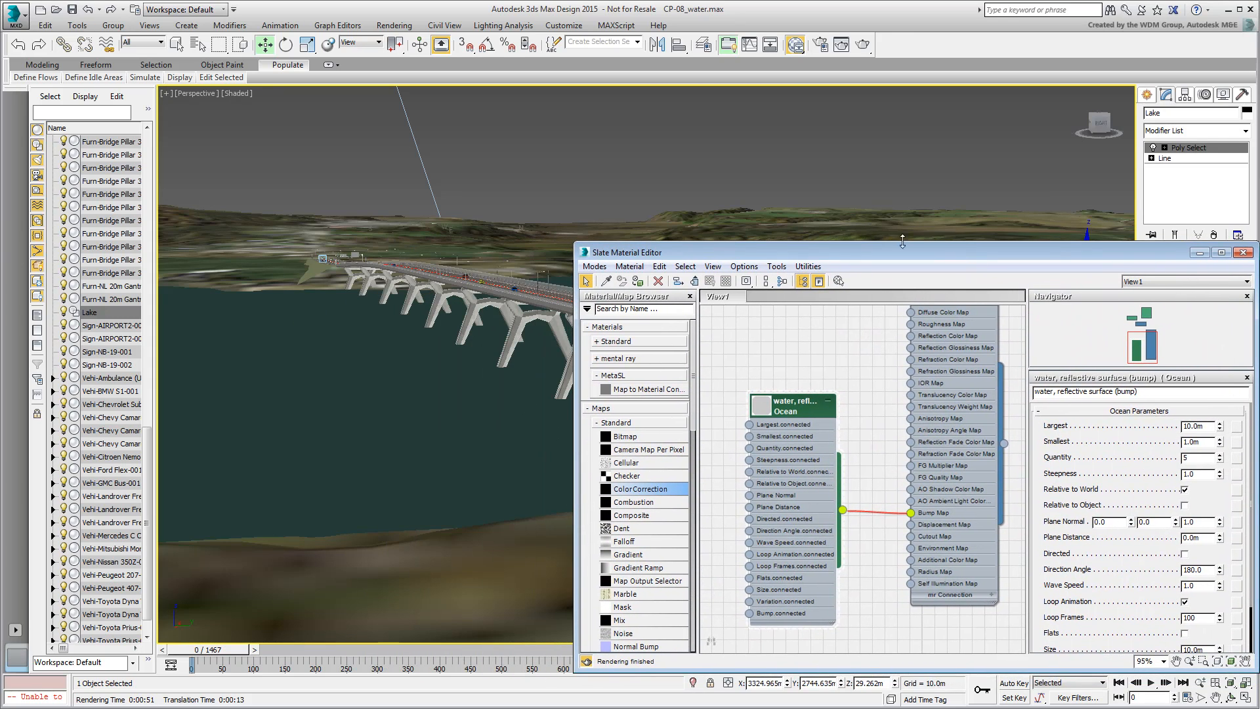
click(863, 44)
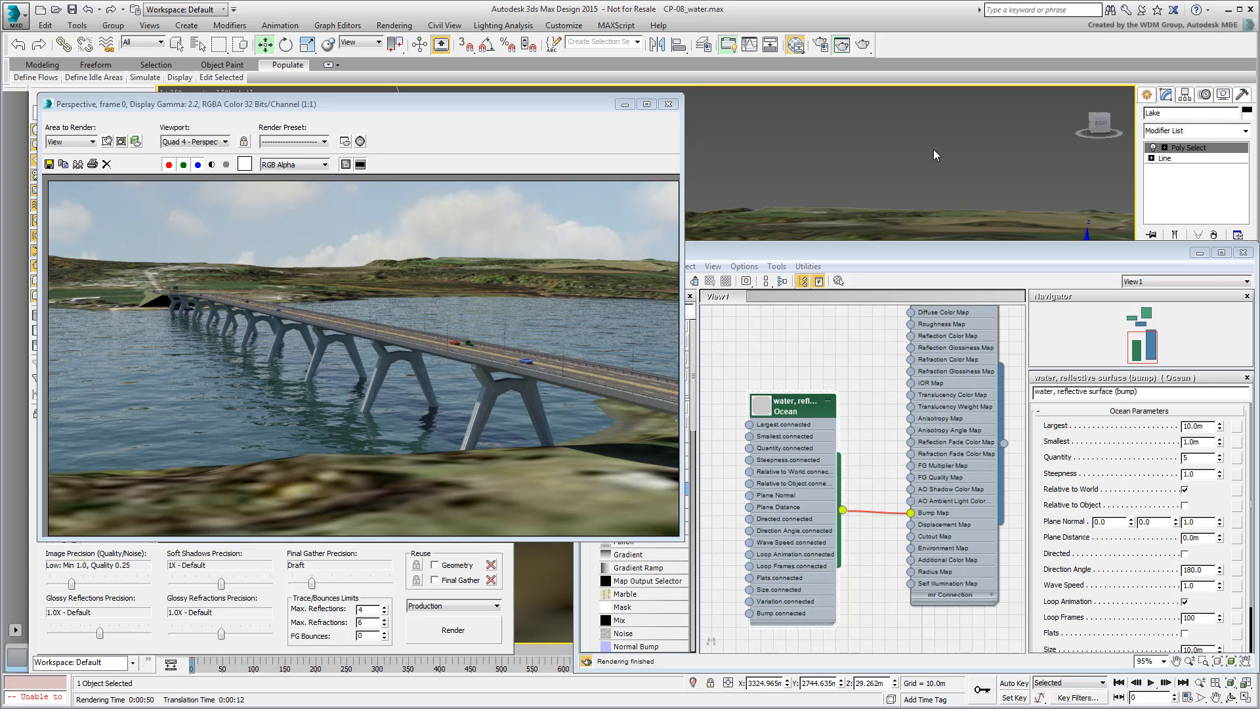
Step: Close the material editor, frame the far end of the bridge and its shoreline in the Perspective view, and render it
click(1243, 252)
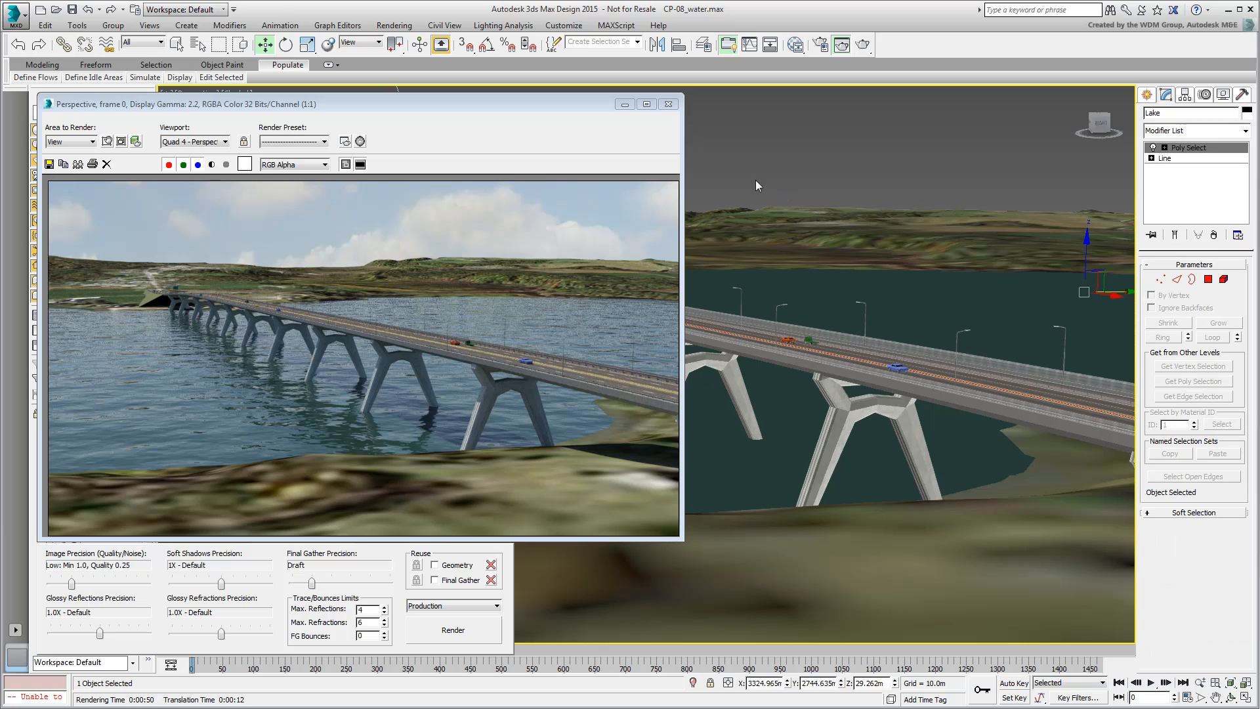
click(668, 104)
scroll(315, 235, up, 6)
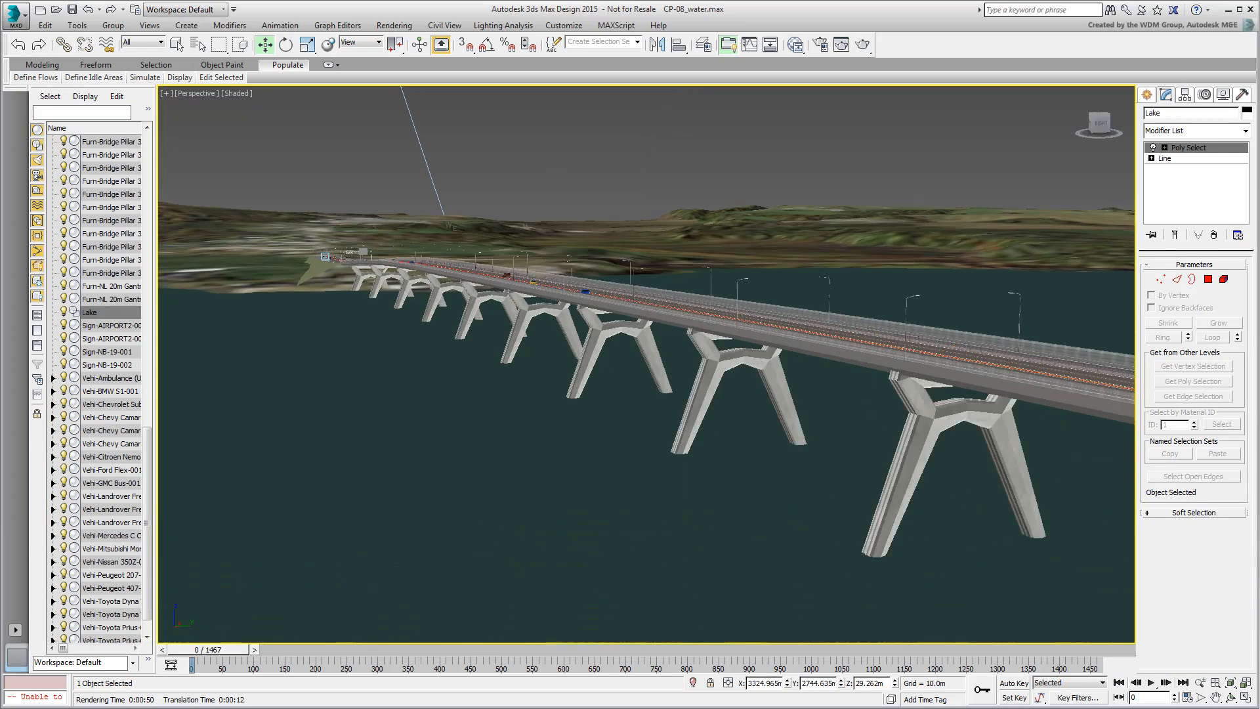
mouse_move(315, 234)
middle_down()
mouse_move(490, 440)
mouse_move(525, 430)
middle_up()
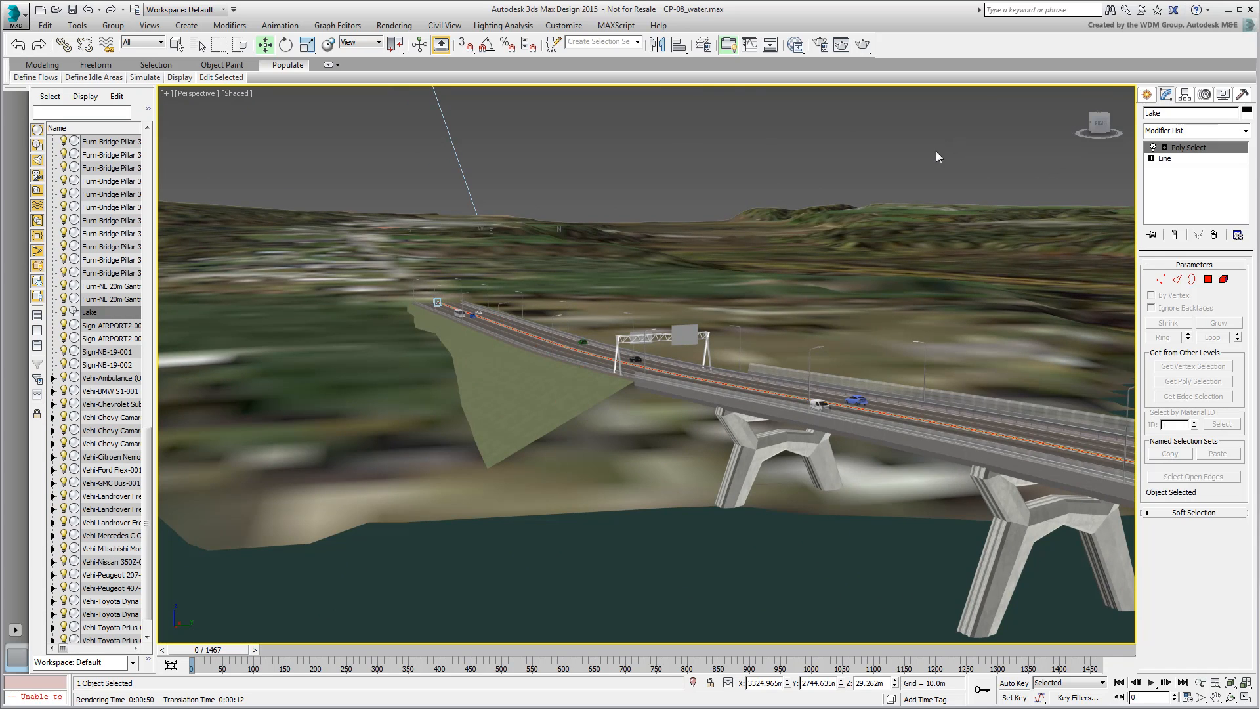
middle_drag(873, 213, 817, 159)
click(862, 44)
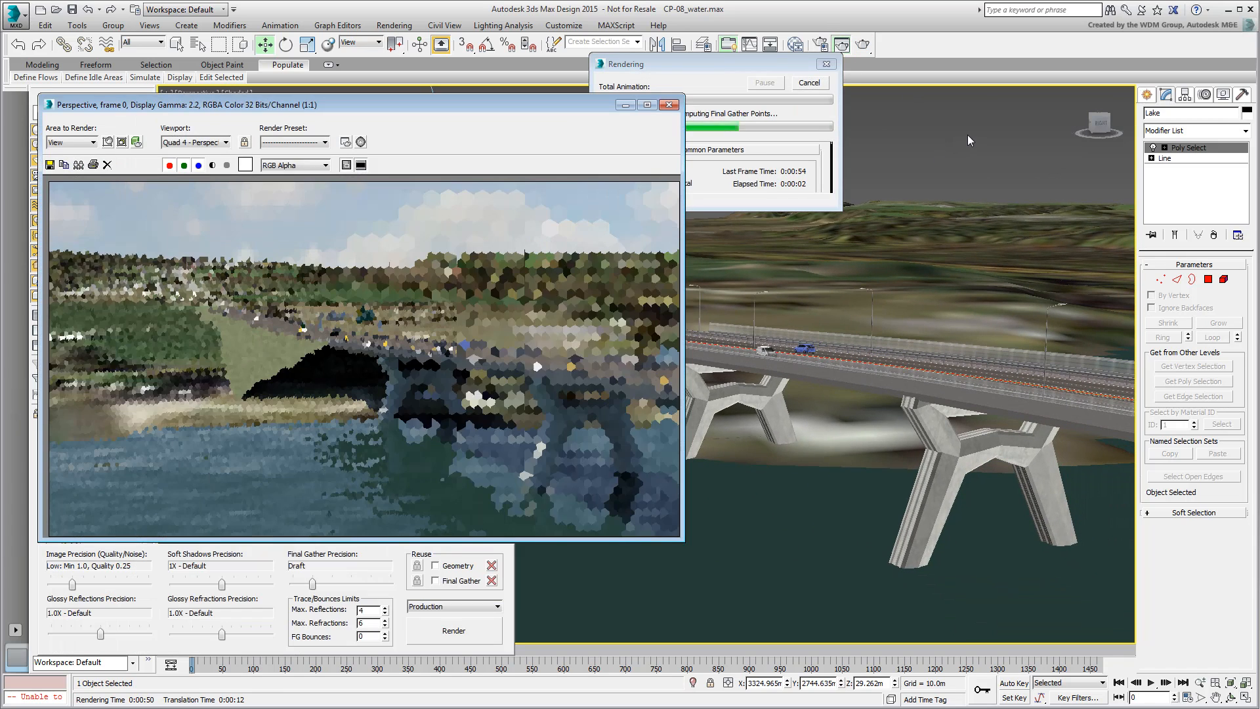